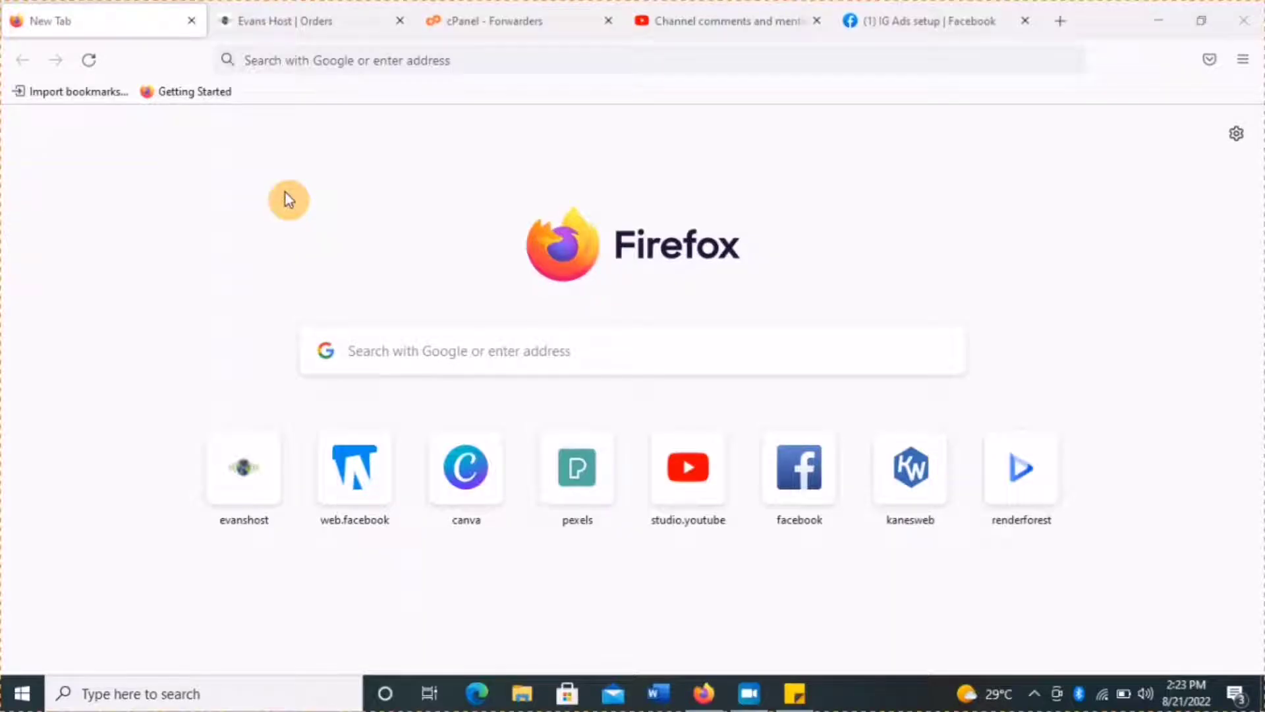
From the Basic Shared Hosting order, log into the gailsickleinitiative.org cPanel via quick login.
click(297, 26)
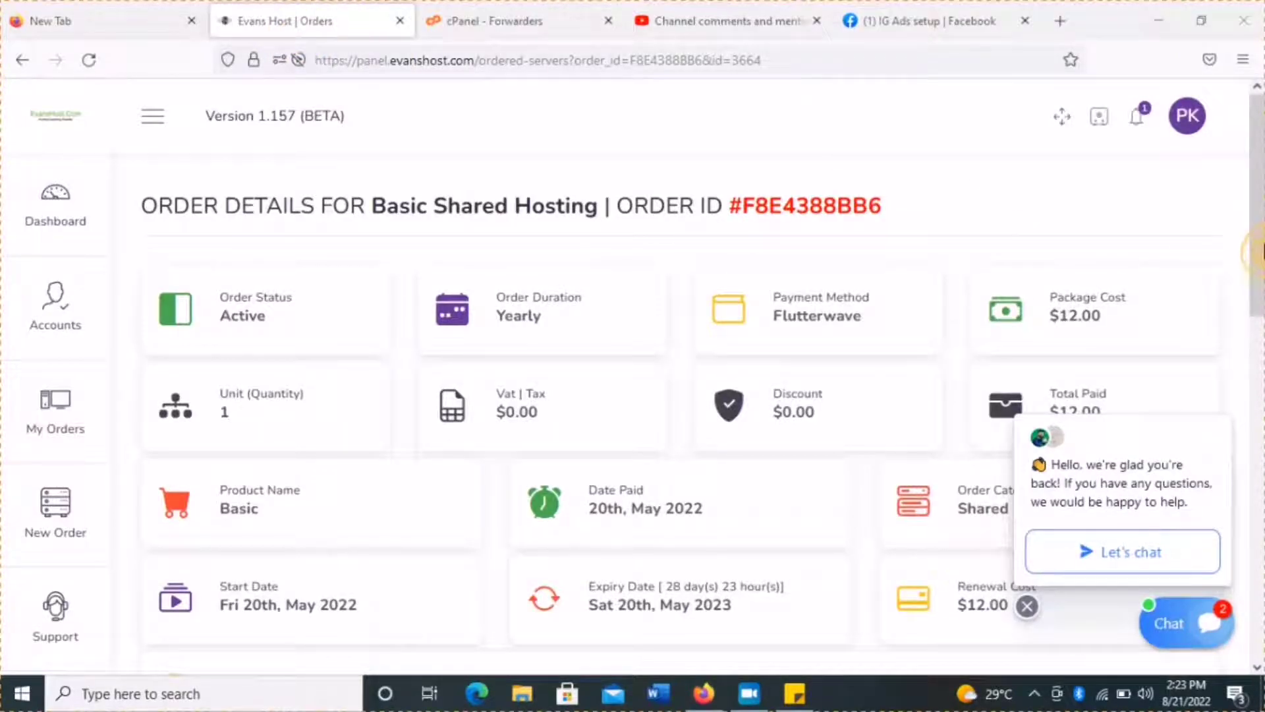
click(1257, 305)
drag(1258, 304, 1259, 385)
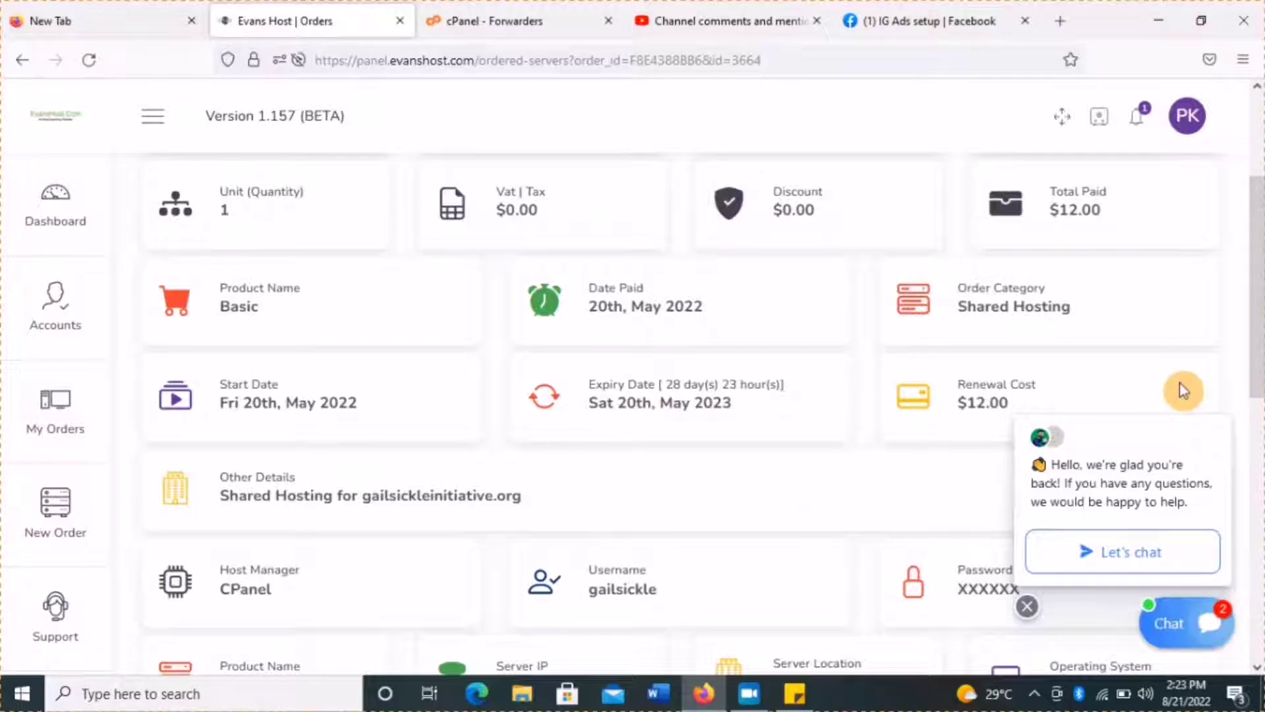
drag(1257, 366, 1257, 554)
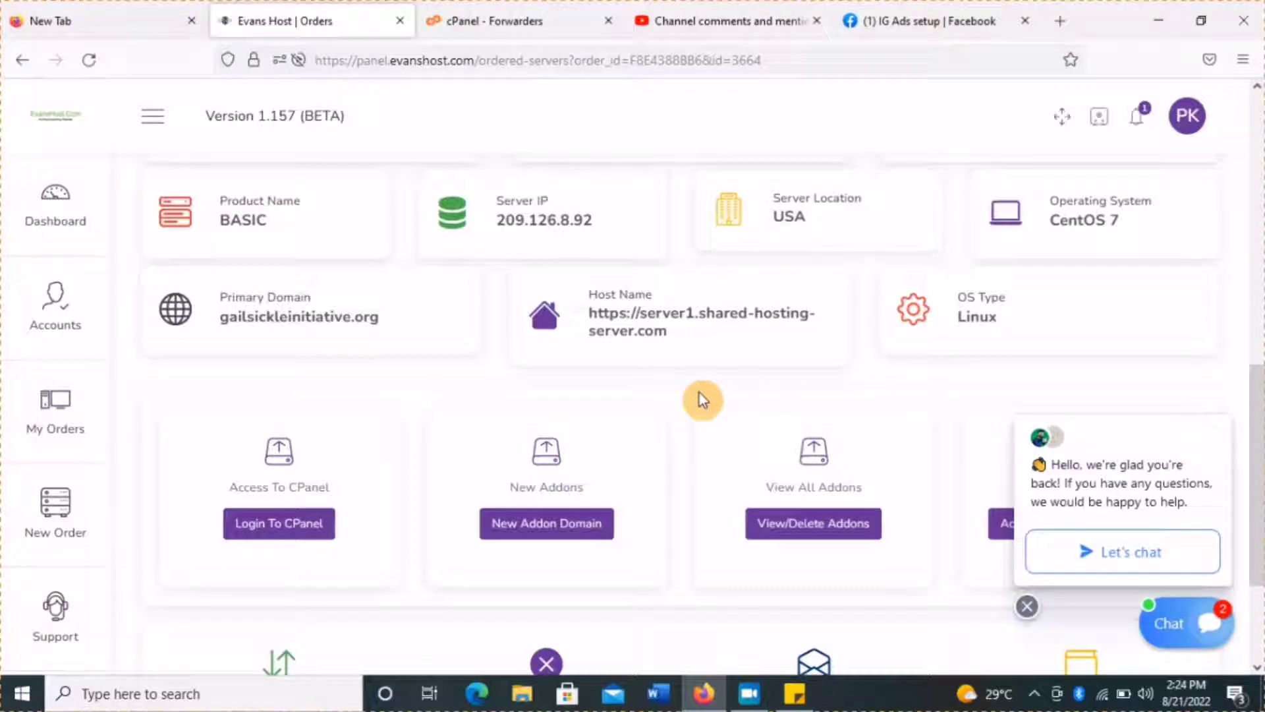
click(252, 525)
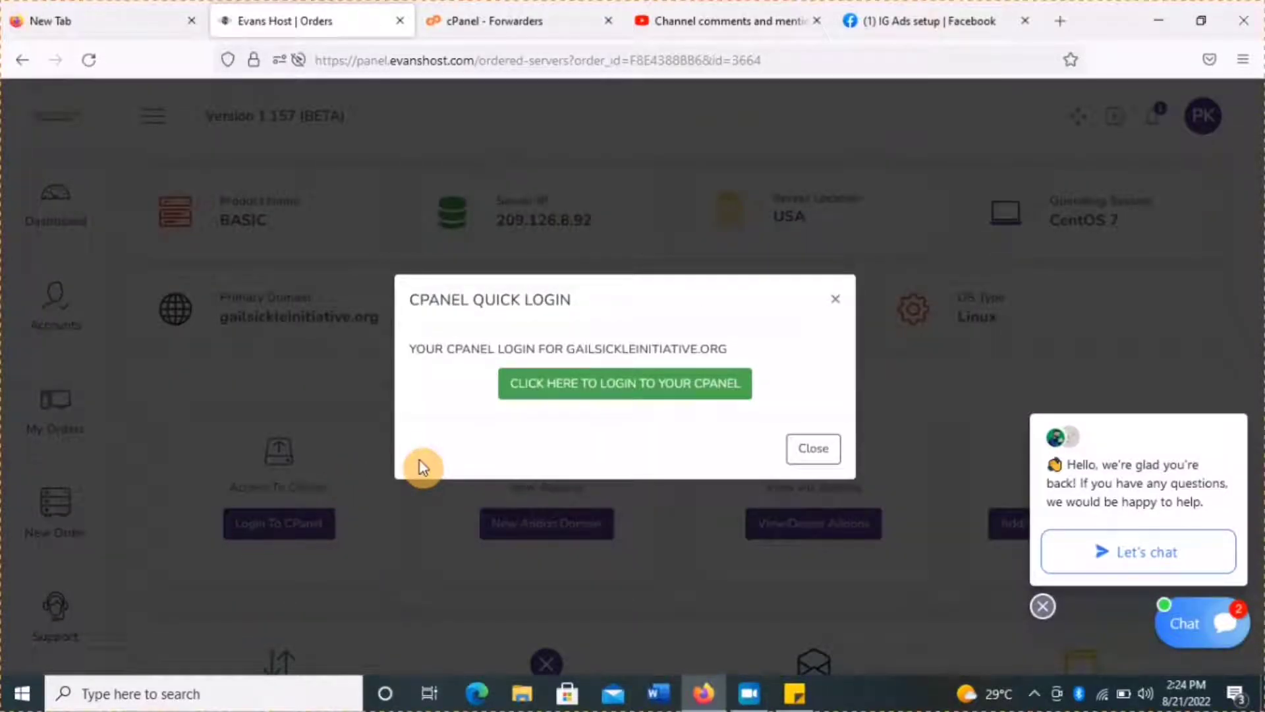
click(554, 385)
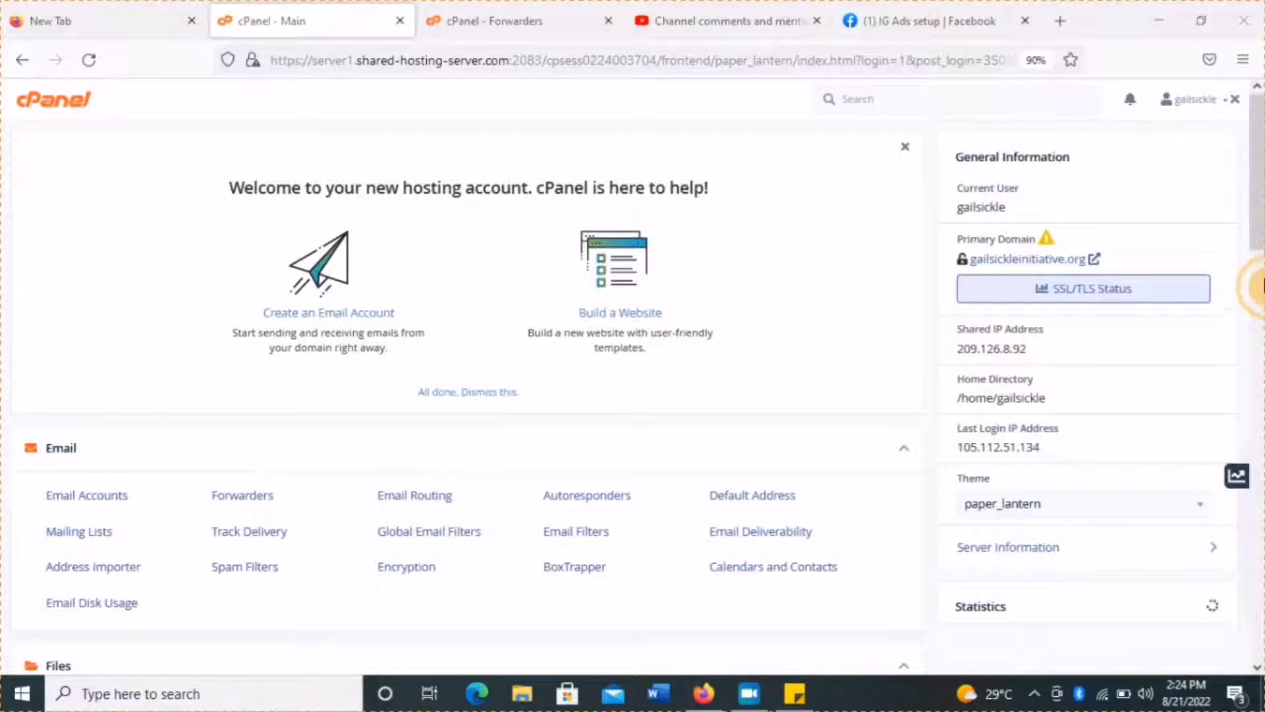
Scroll the cPanel dashboard down to the Softaculous Apps Installer's WordPress and Joomla scripts.
click(1257, 266)
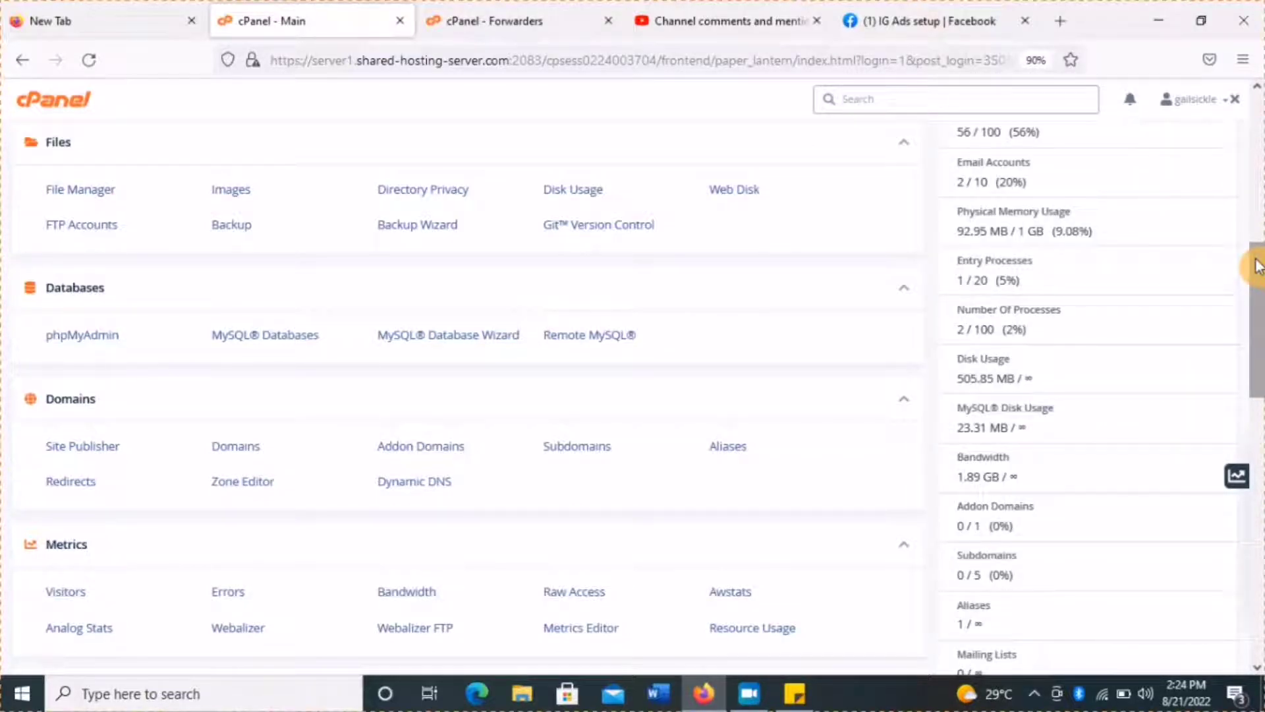
drag(1258, 265, 1260, 398)
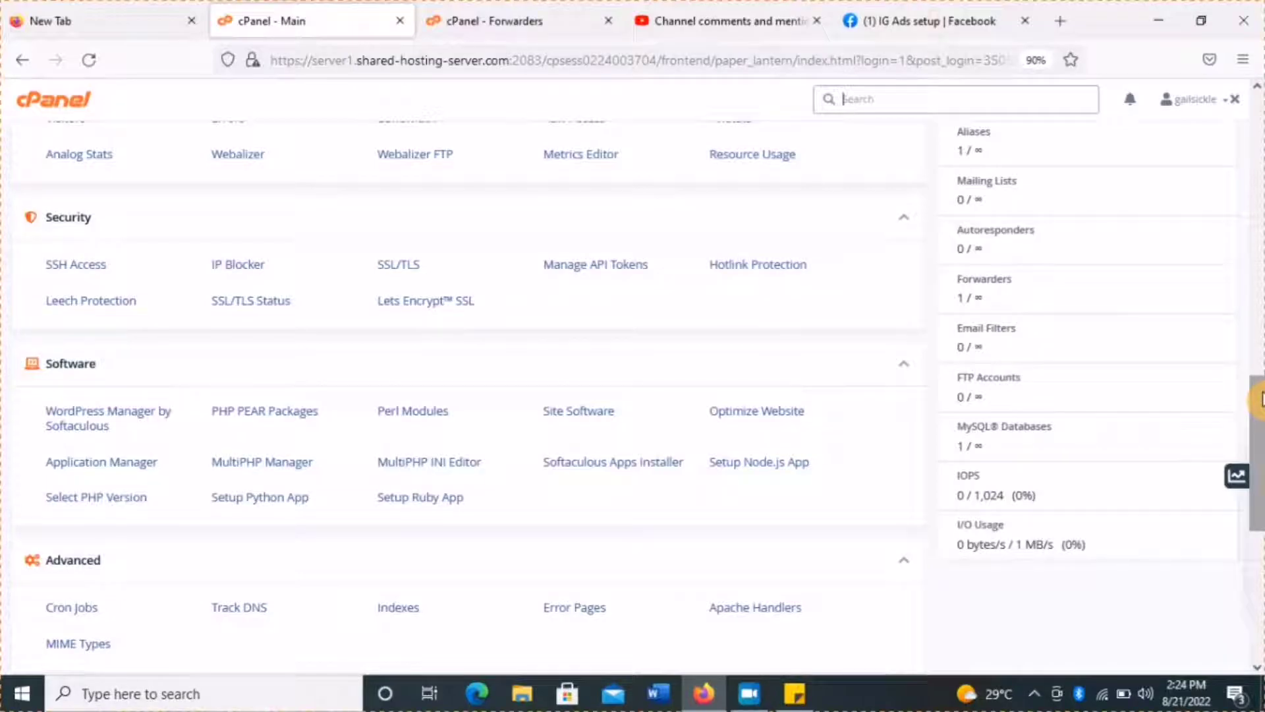
drag(1260, 399, 1259, 197)
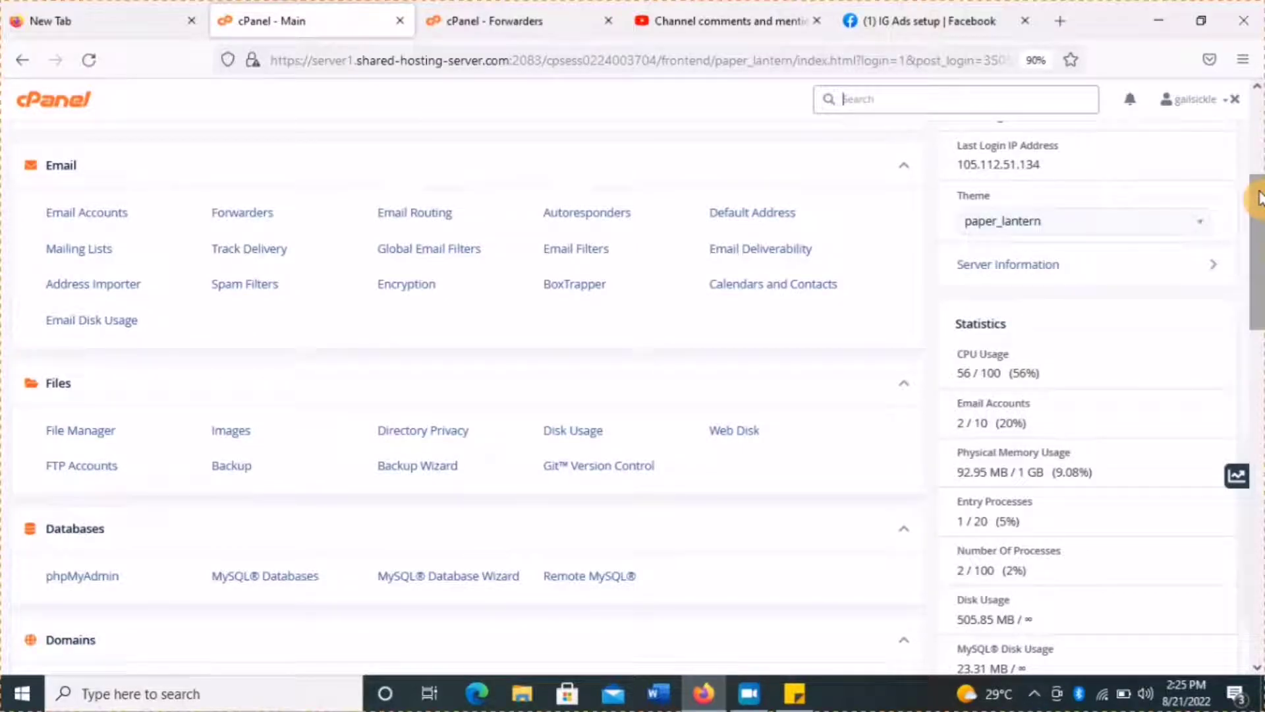
drag(1260, 198, 1260, 511)
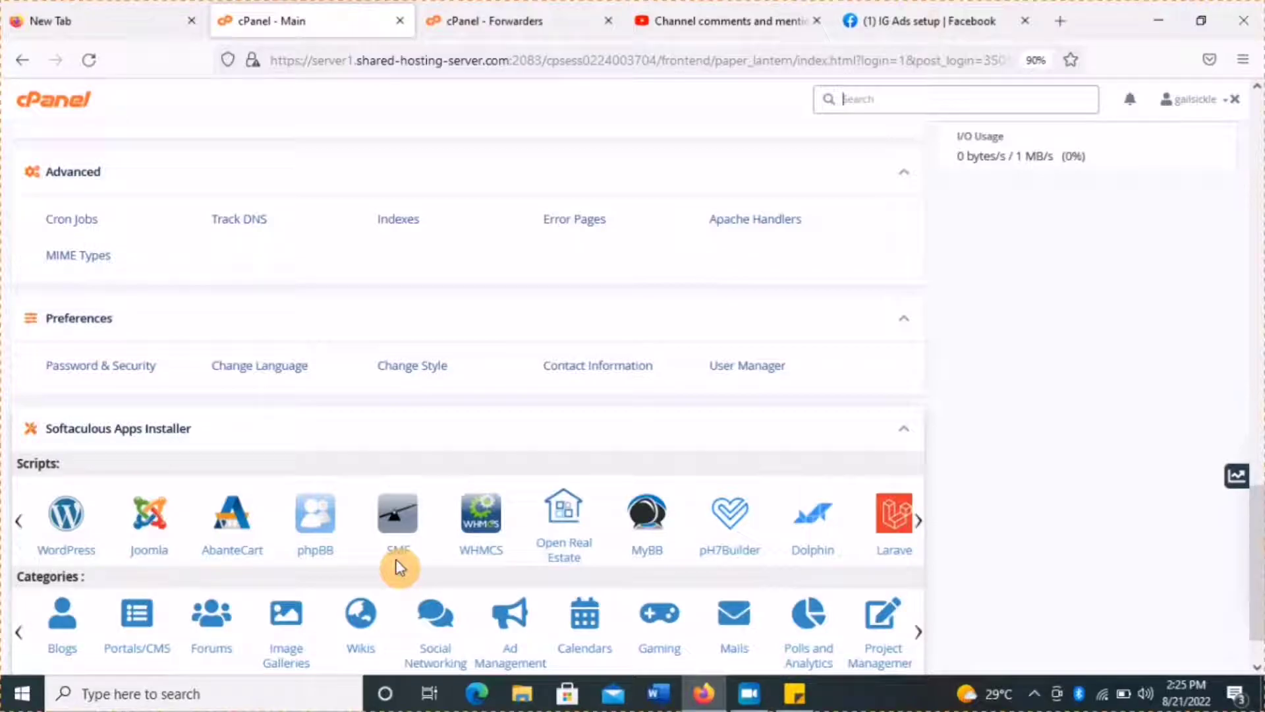
Open WordPress in Softaculous, review its Current Installations, and begin a new install.
click(79, 524)
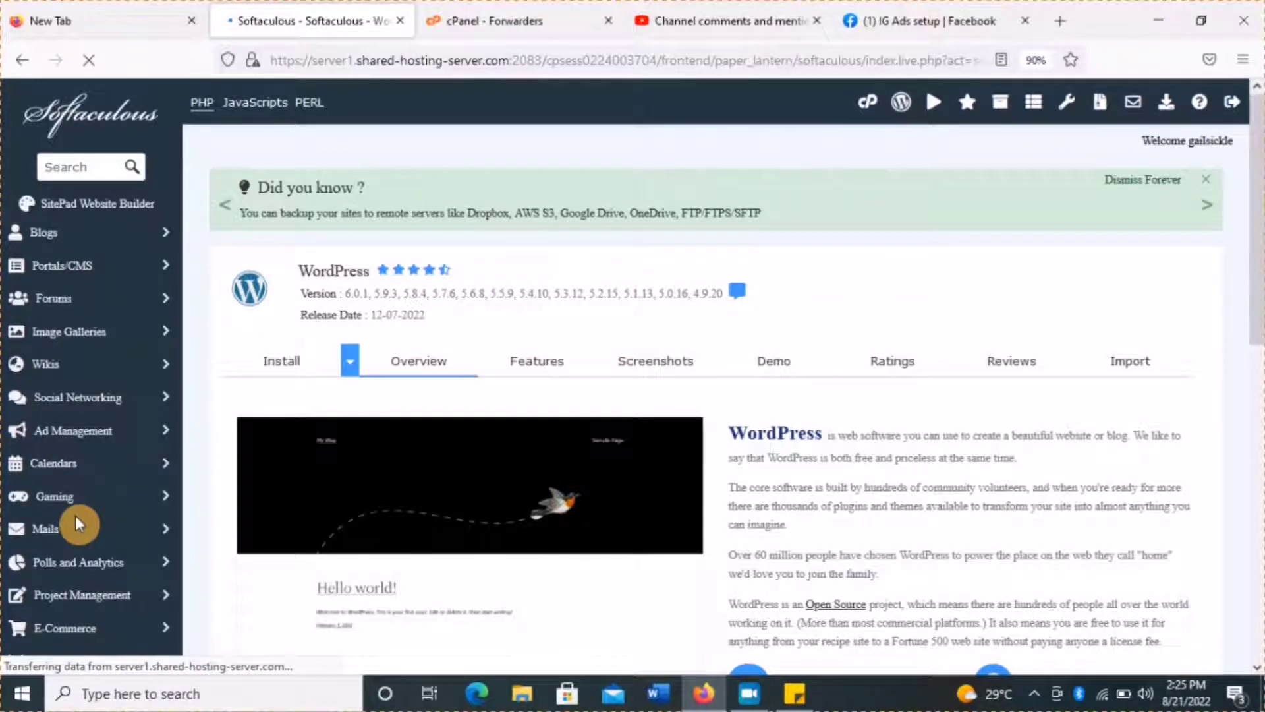
drag(1259, 306, 1259, 525)
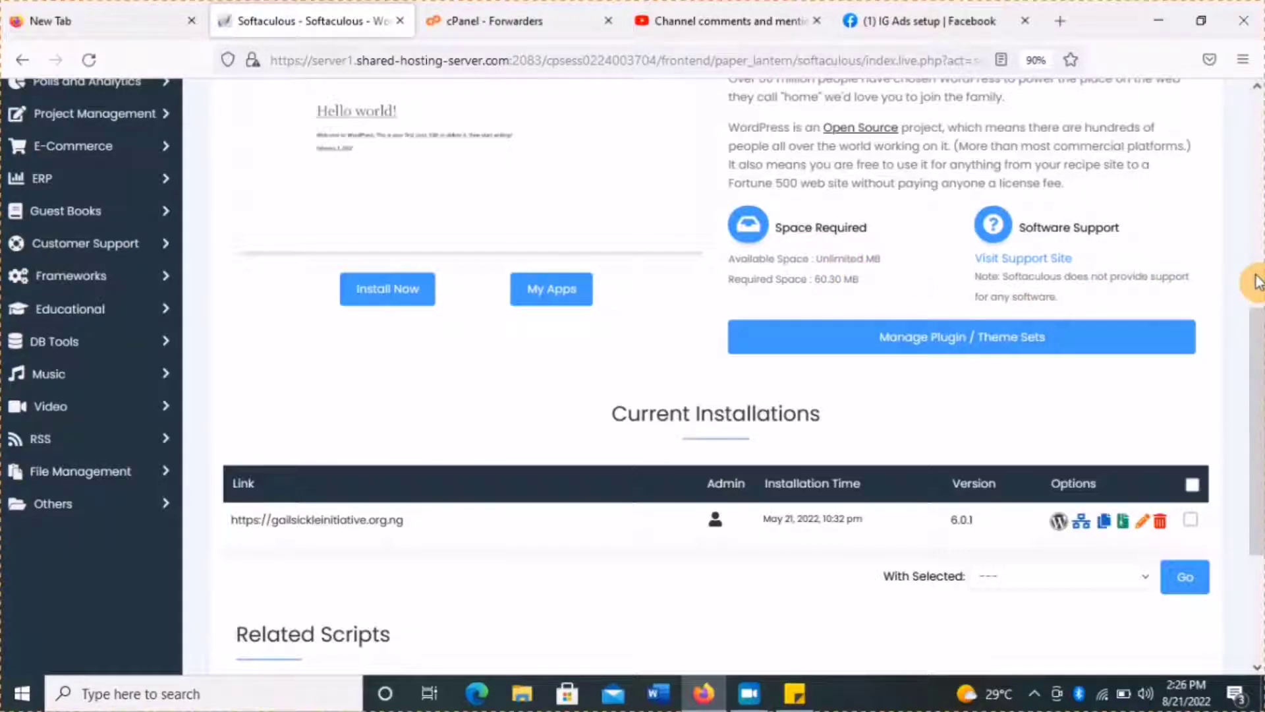
click(1257, 281)
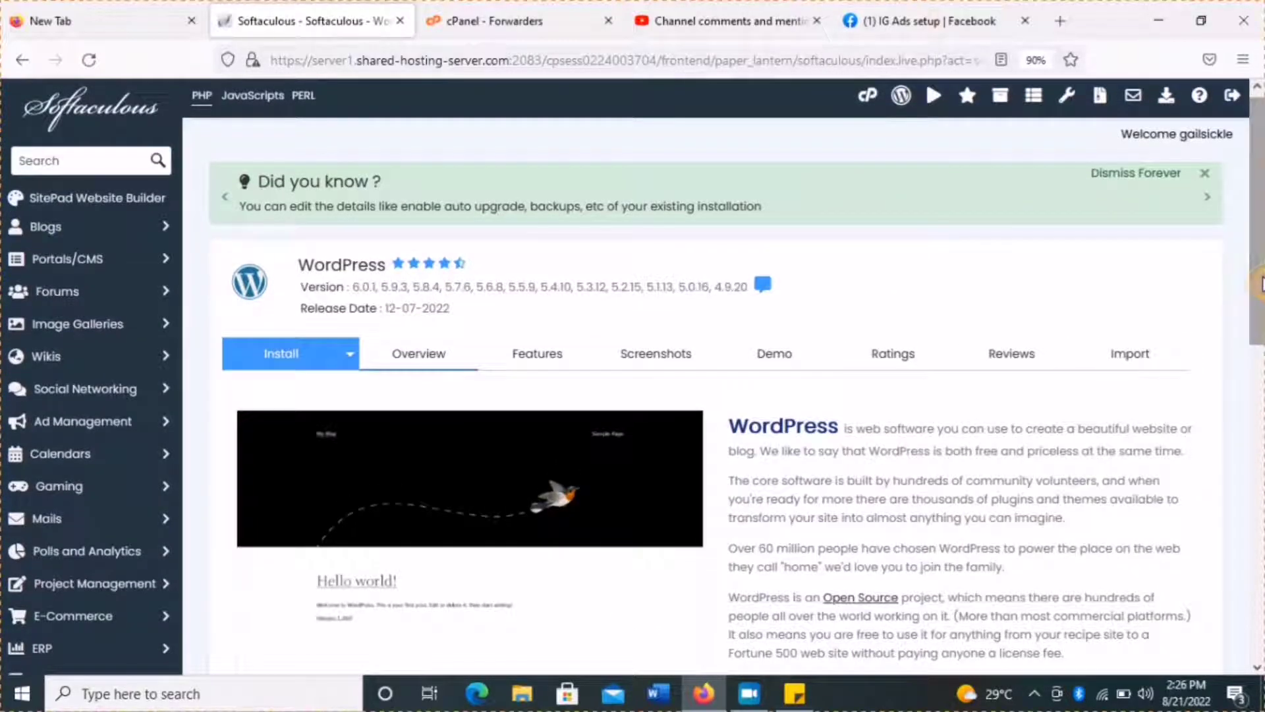
scroll(1257, 282, down, 7)
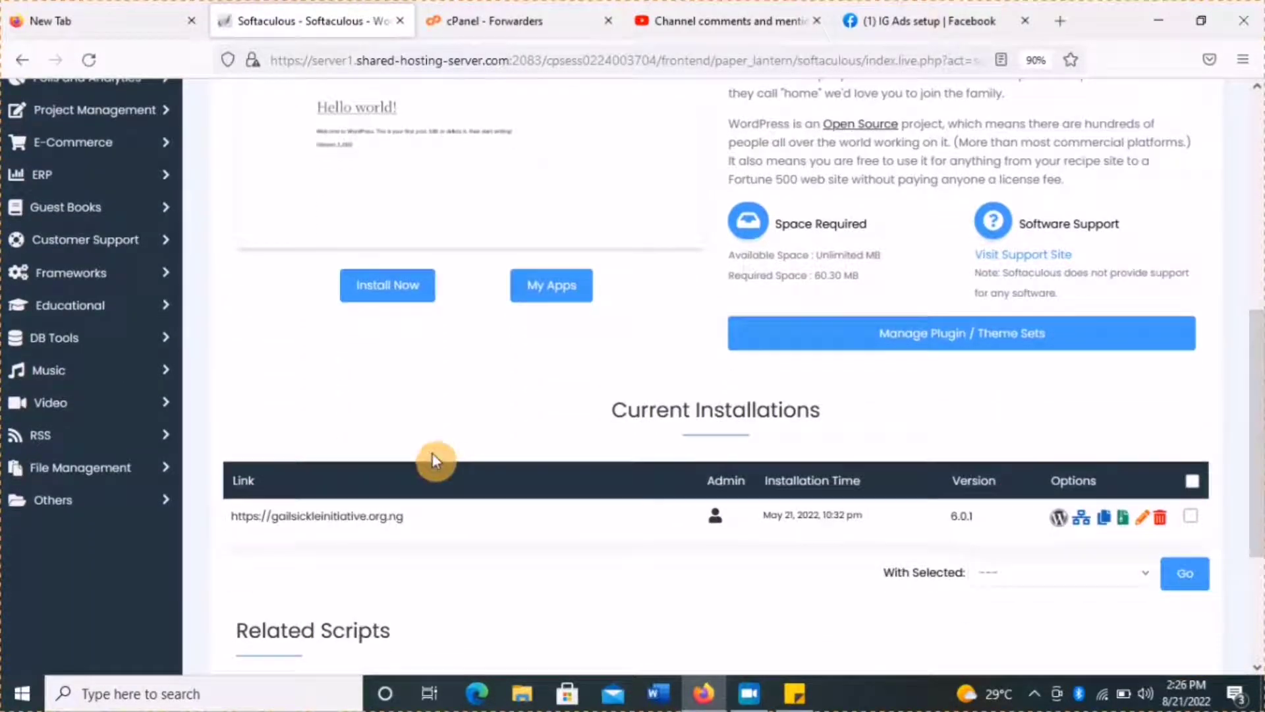
click(384, 298)
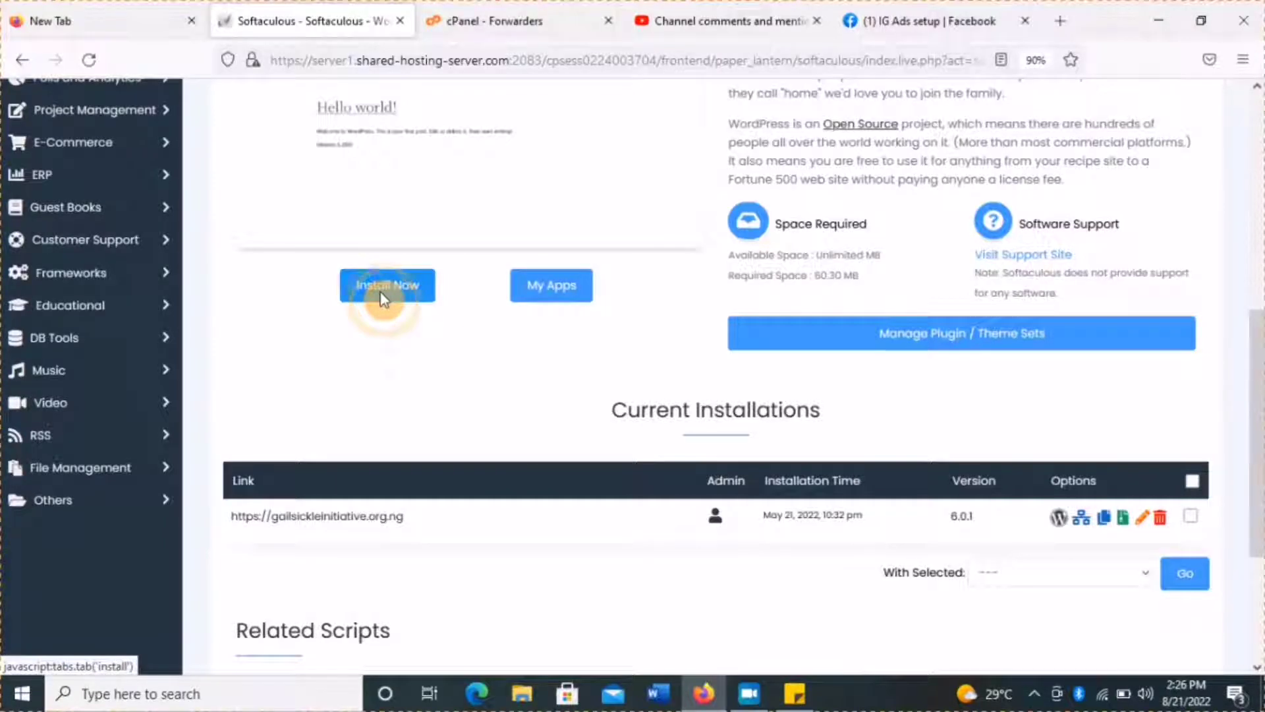
click(1261, 168)
click(1260, 158)
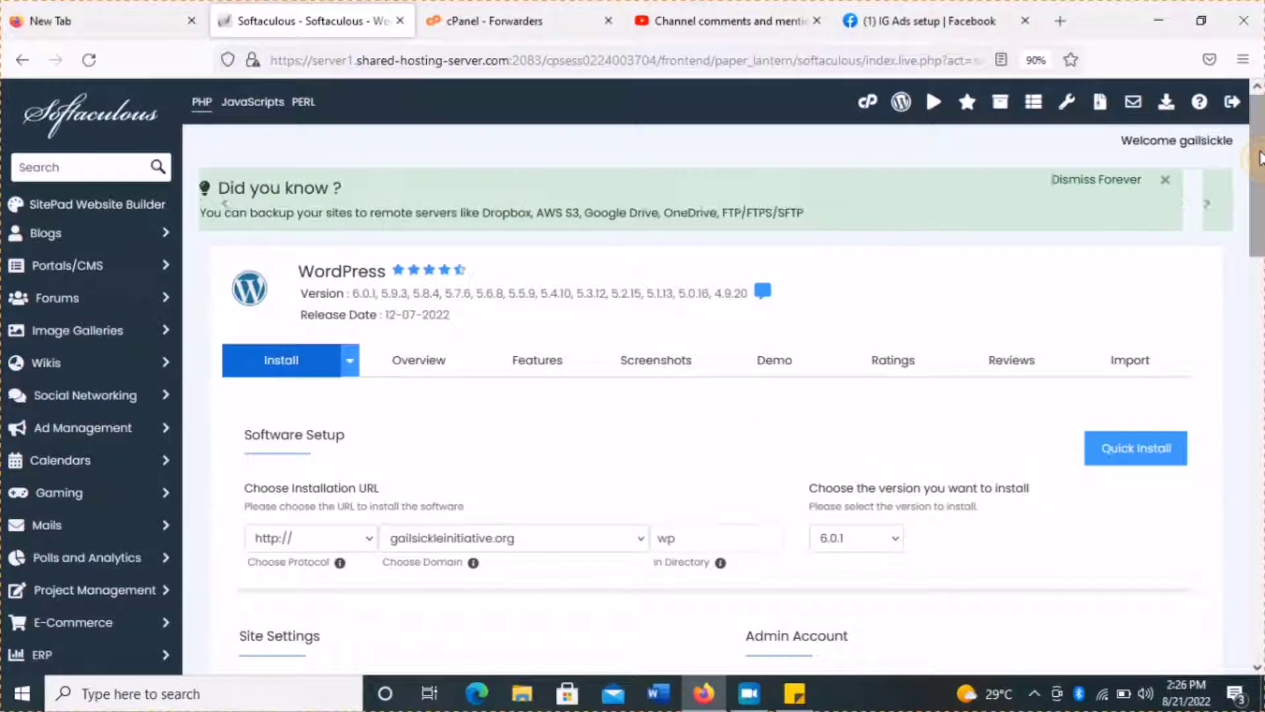
drag(1260, 158, 1261, 221)
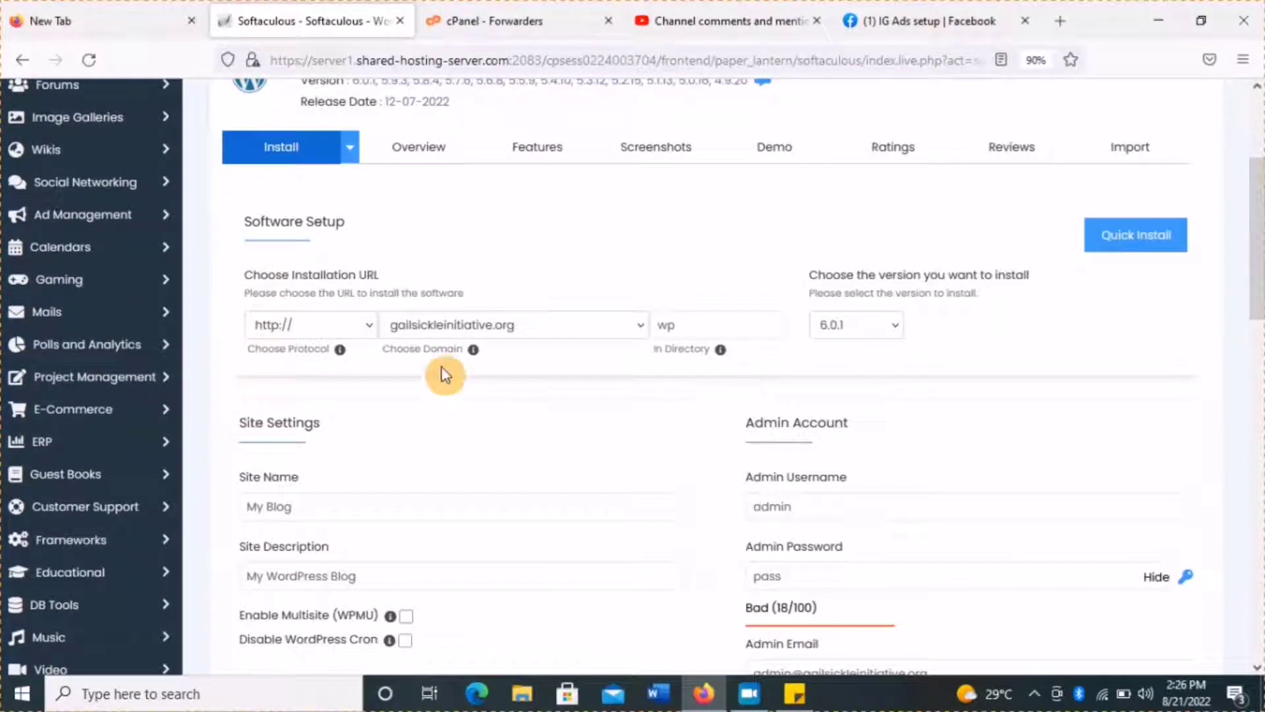
click(398, 336)
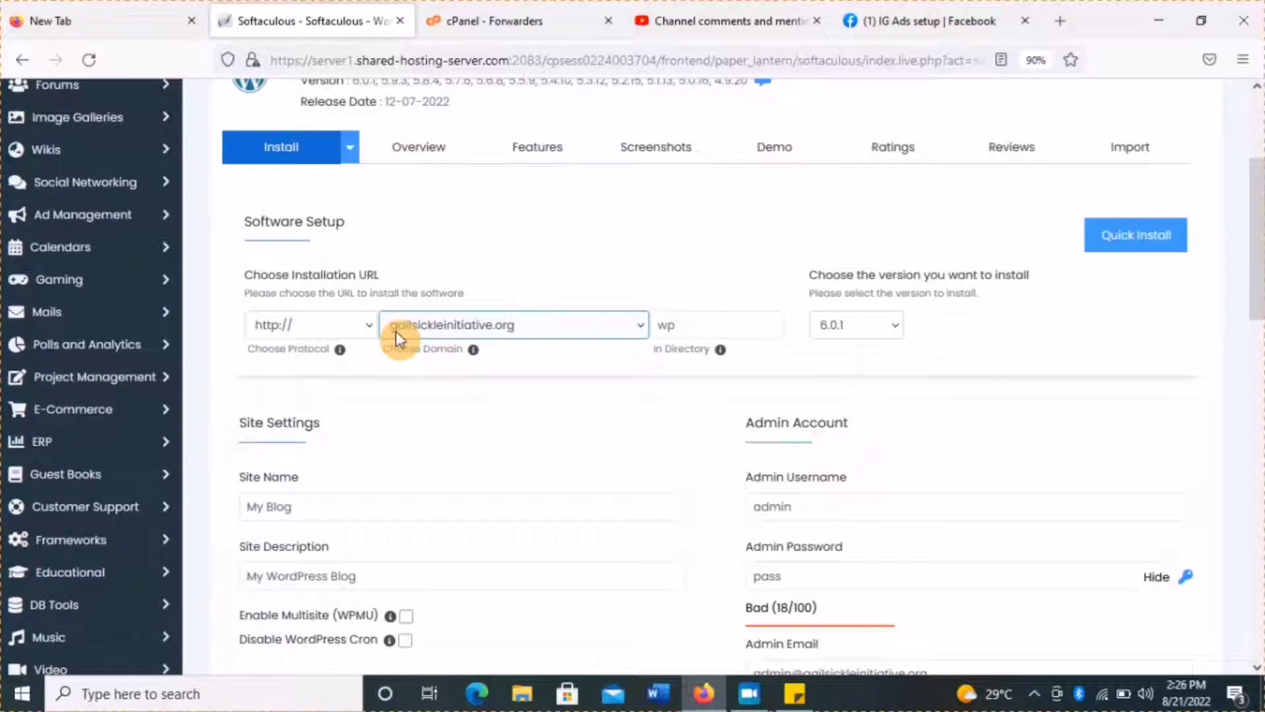
click(488, 327)
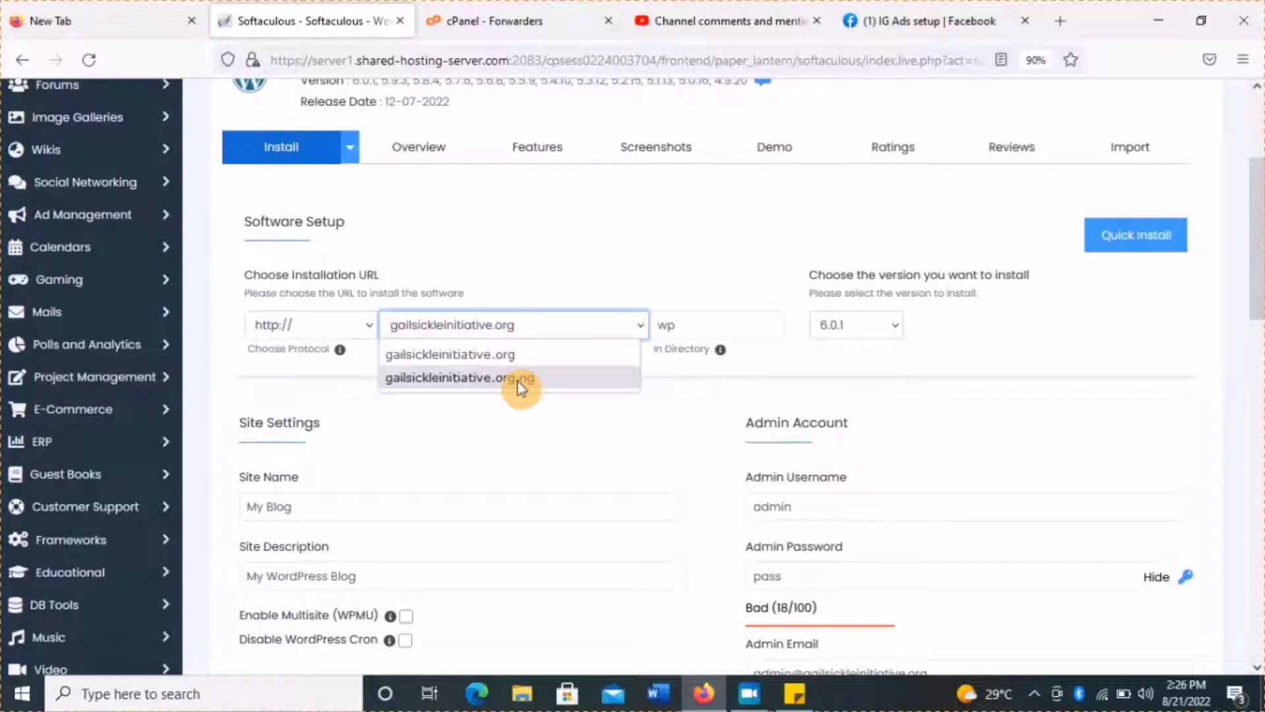
click(588, 230)
click(365, 325)
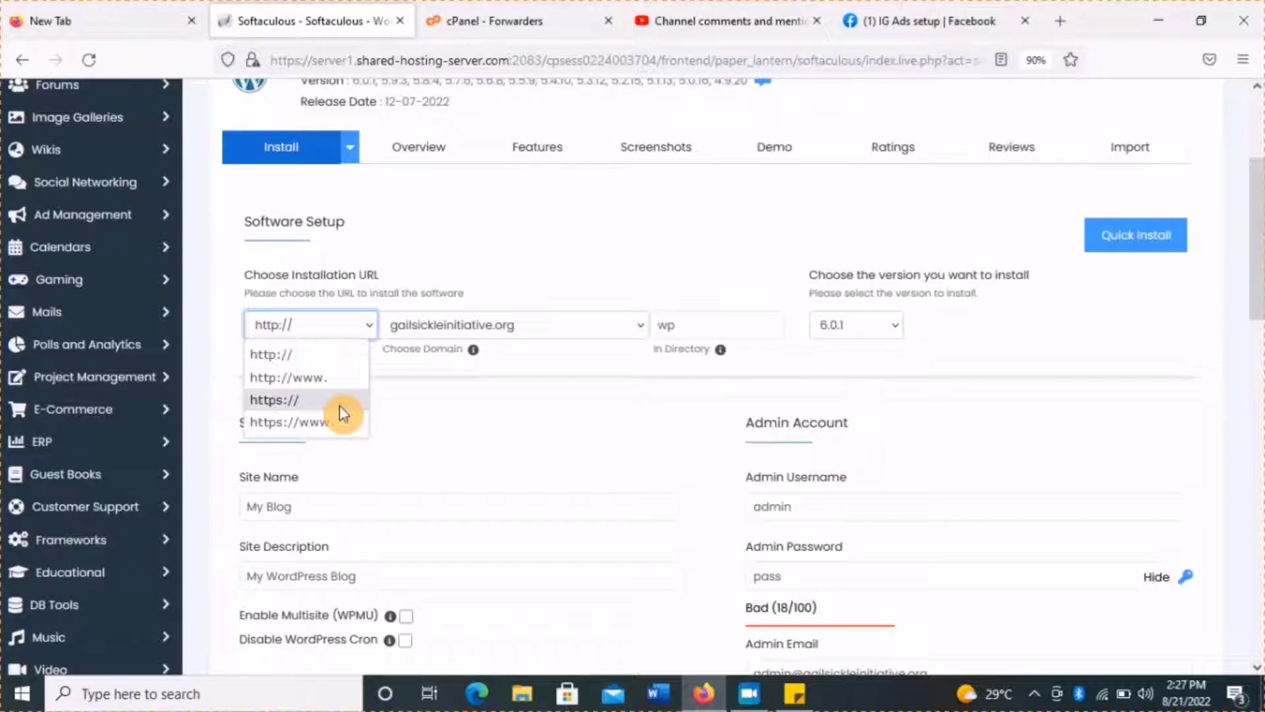
click(339, 406)
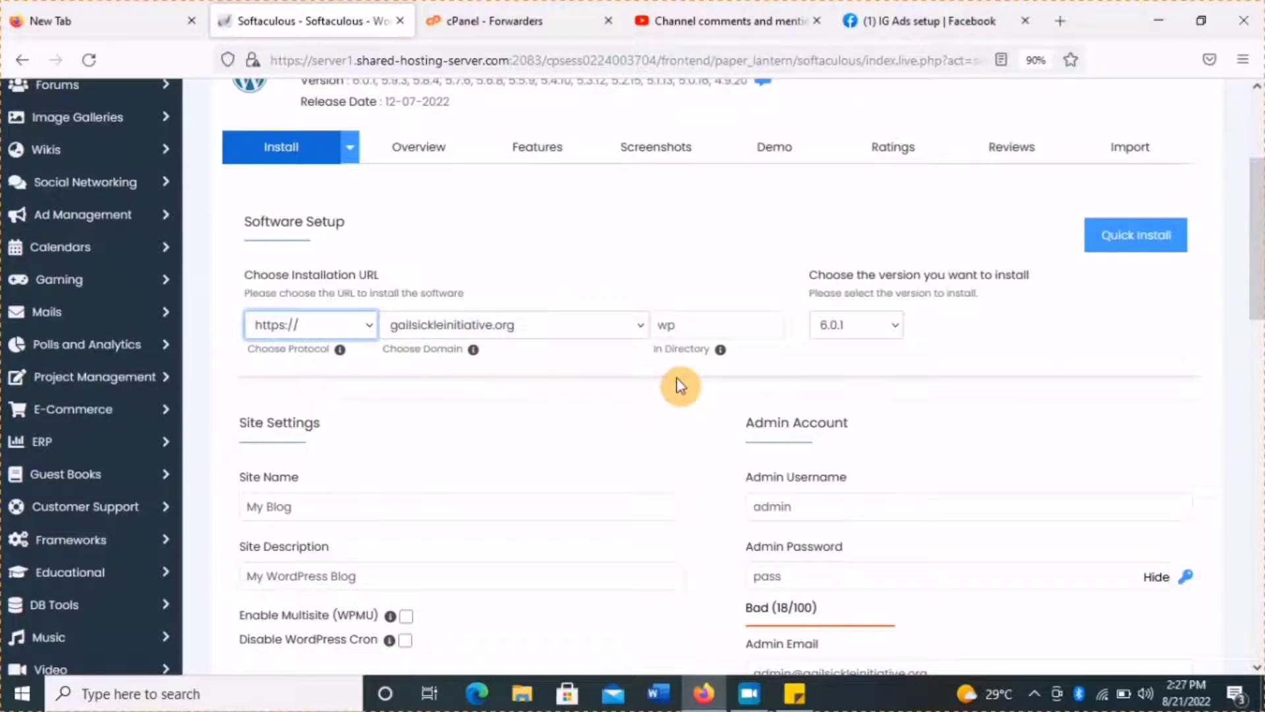
Replace the default 'wp' install directory with 'g'.
key(Tab)
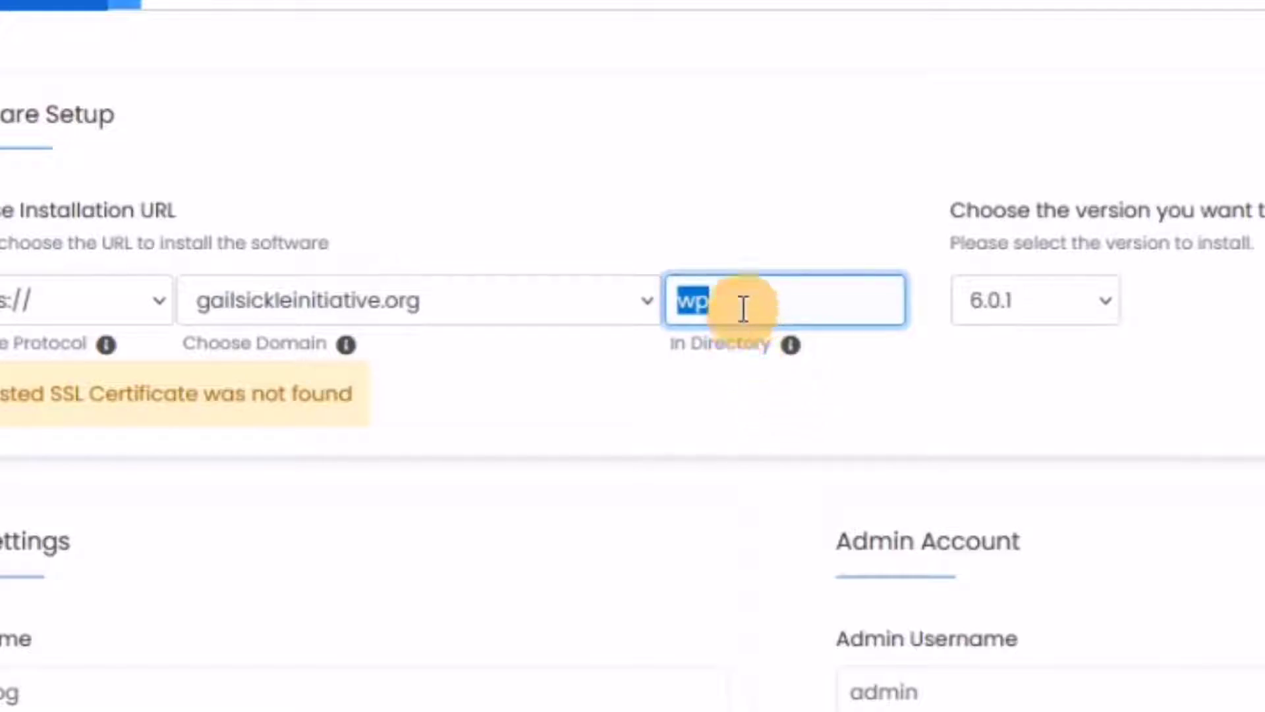
text(g)
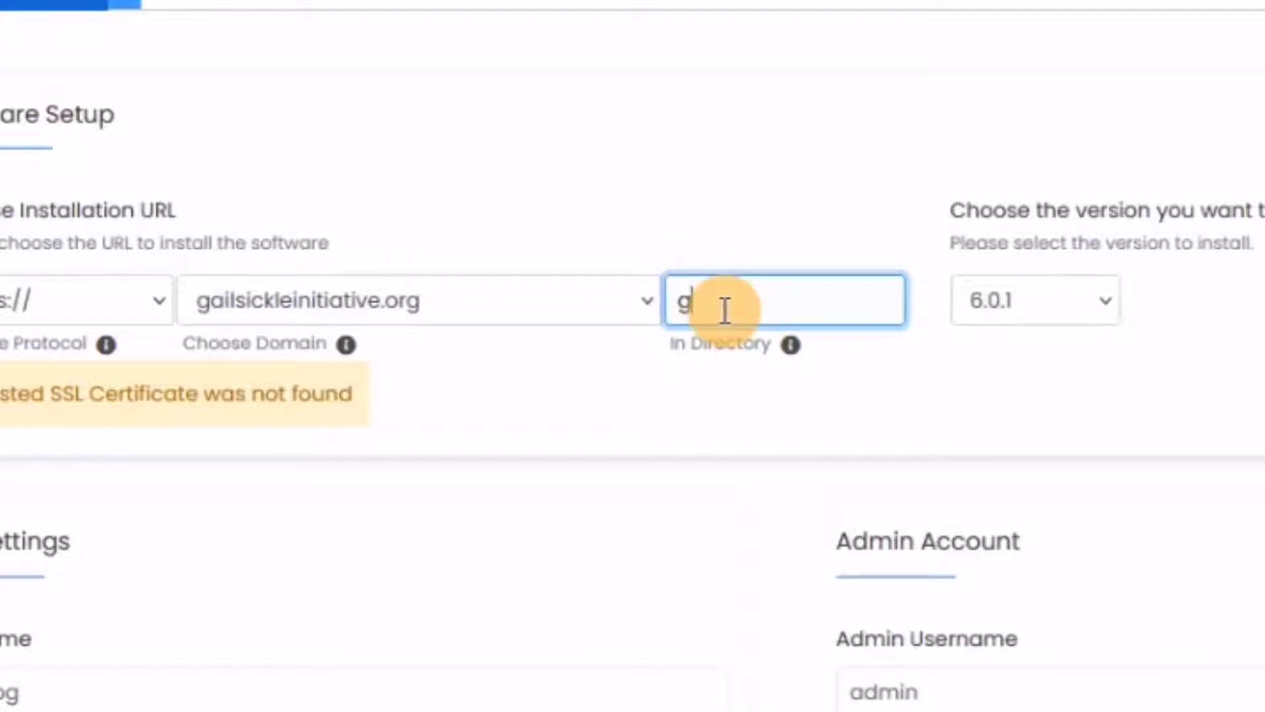
drag(721, 305, 654, 309)
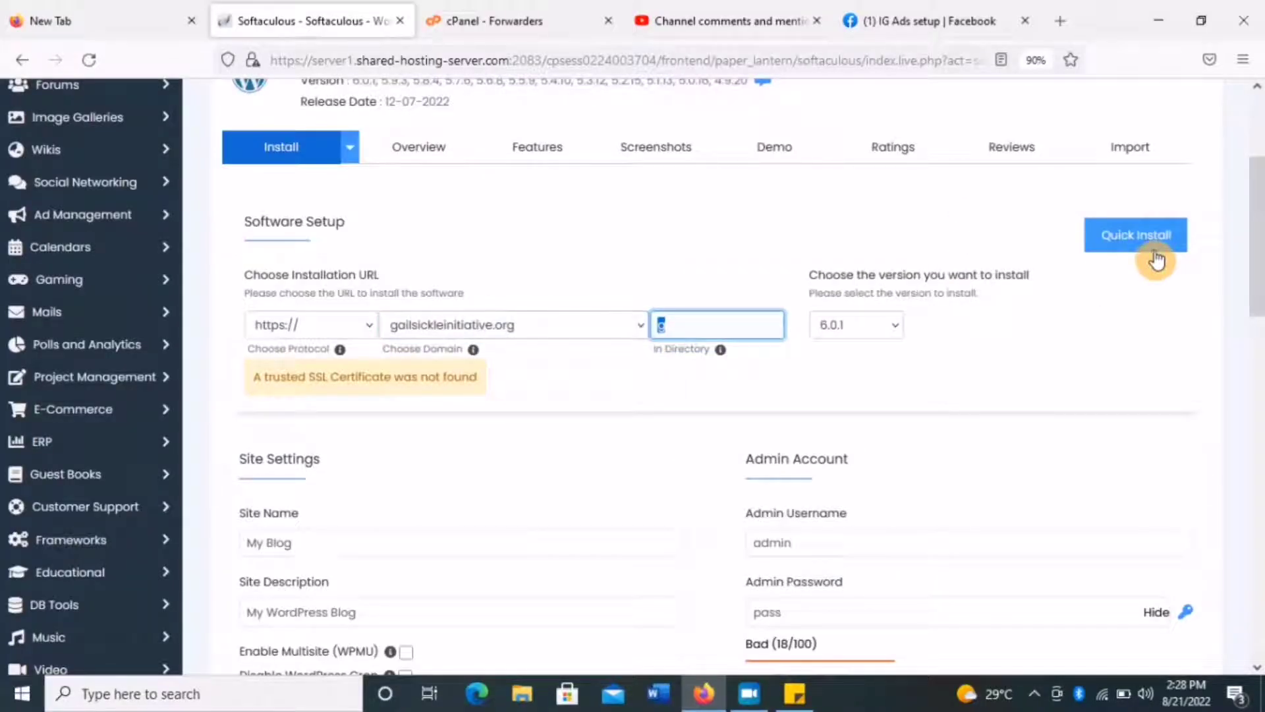
scroll(1260, 285, down, 1)
drag(1258, 285, 1243, 349)
Rename the site from My Blog to 'practiical' and set the description to 'learning'.
click(468, 210)
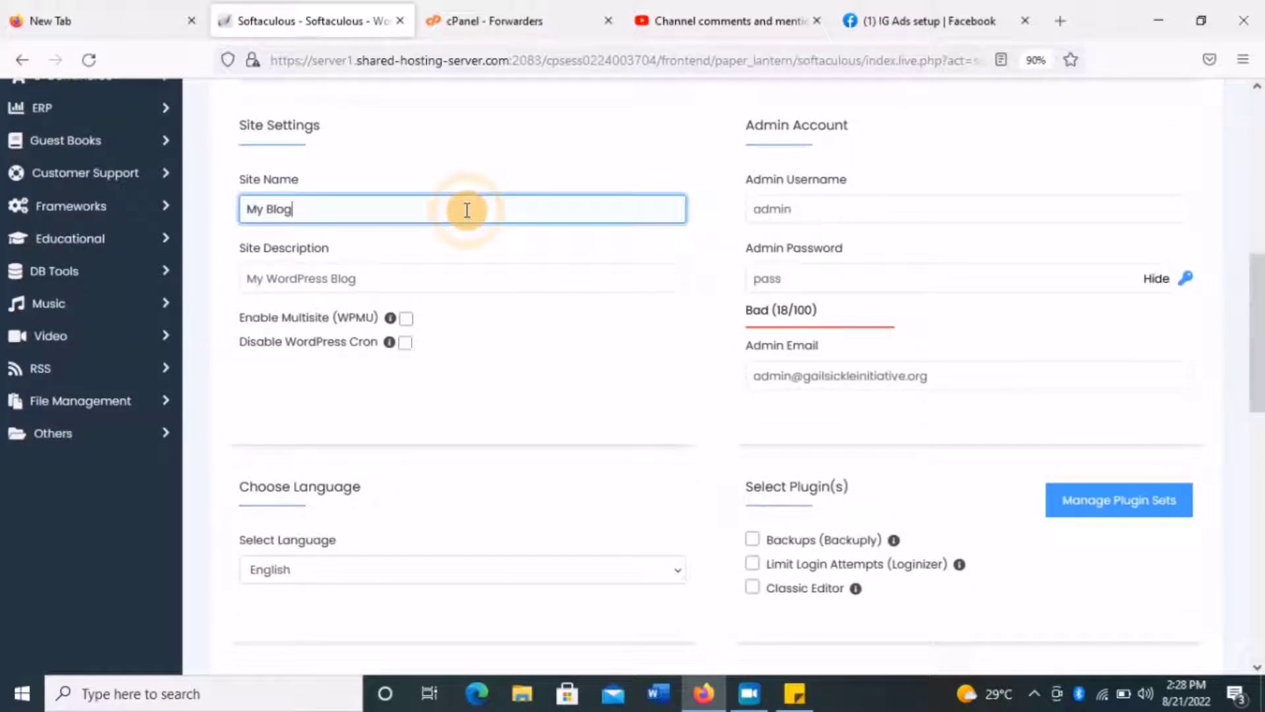
drag(467, 209, 239, 215)
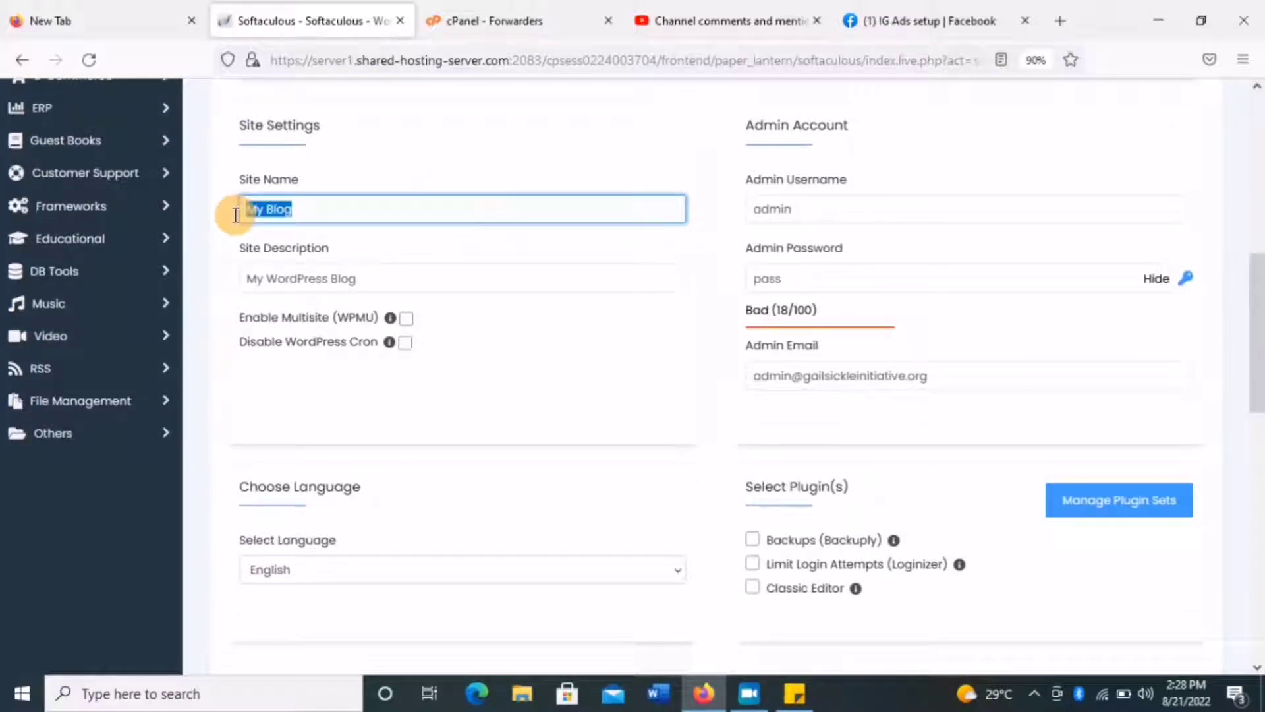
text(practiical)
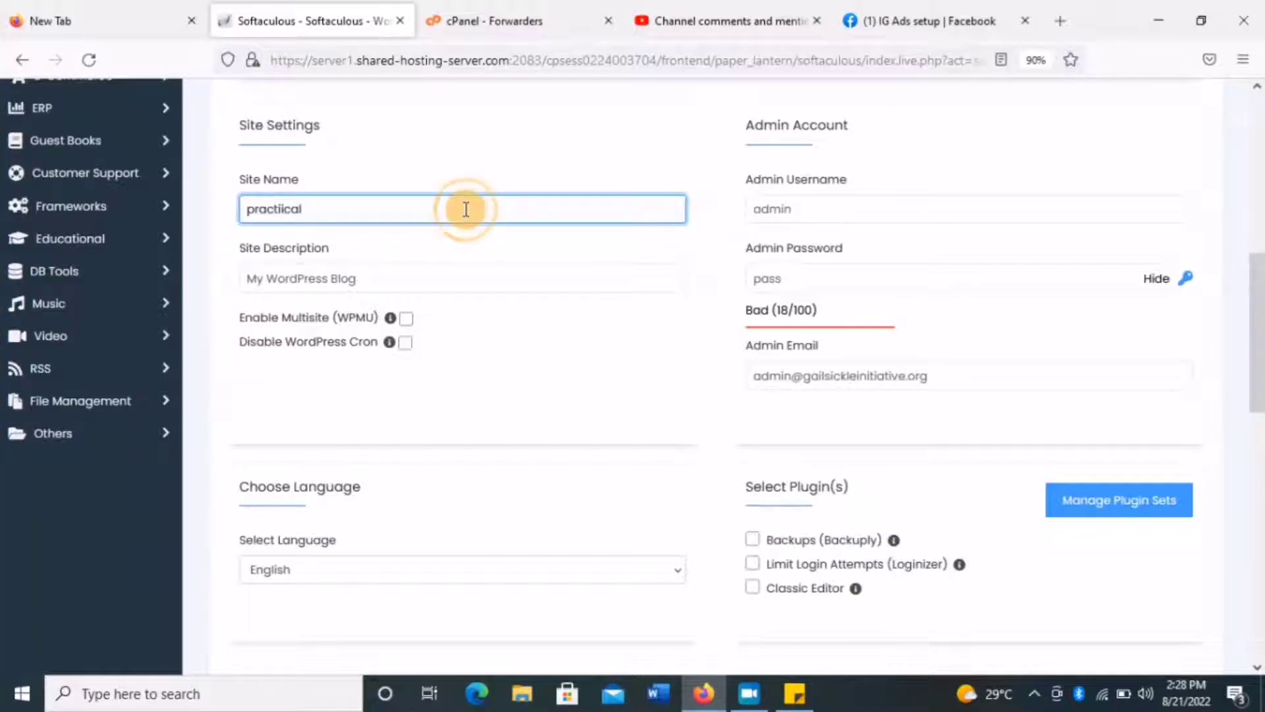
click(758, 376)
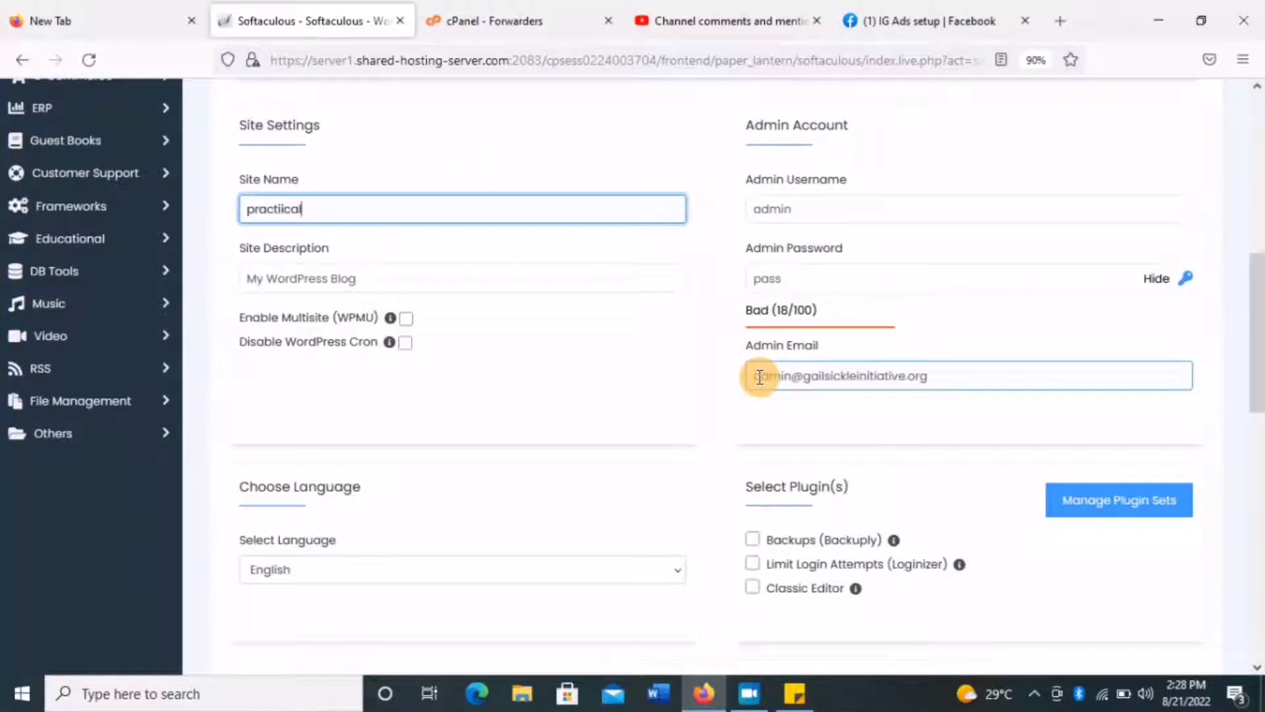
click(504, 414)
click(460, 275)
drag(460, 275, 223, 262)
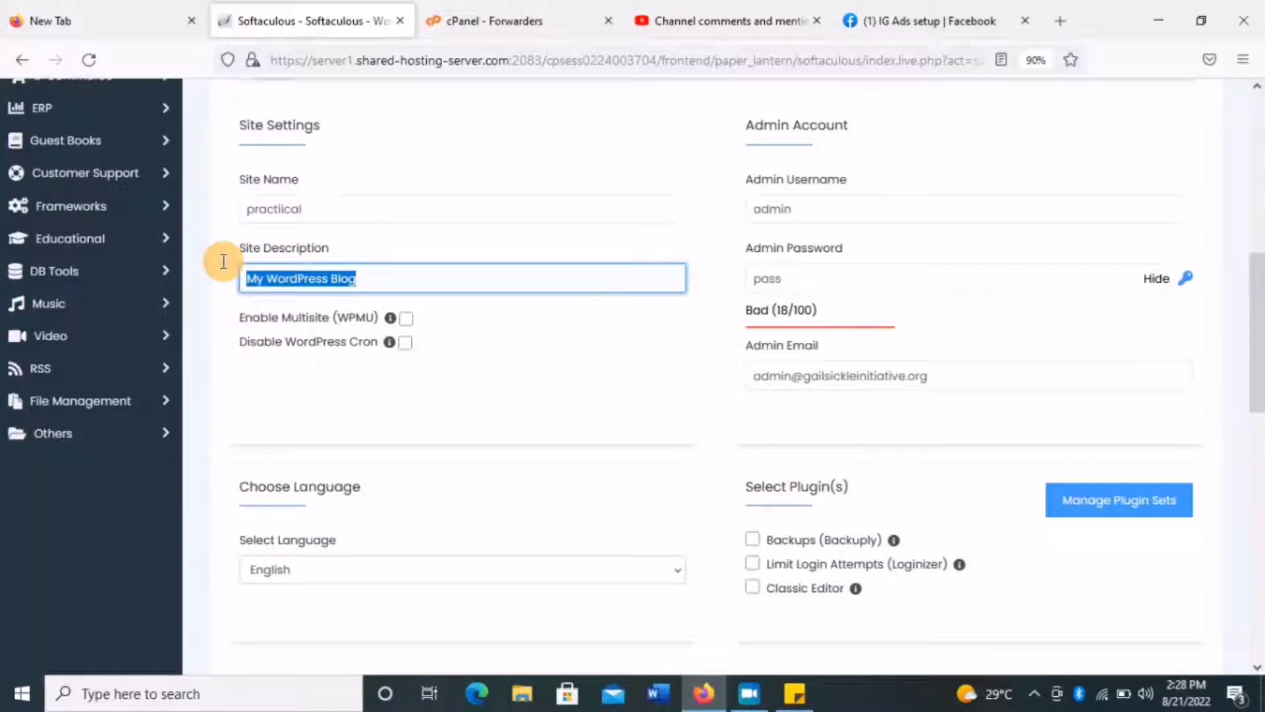
text(learning)
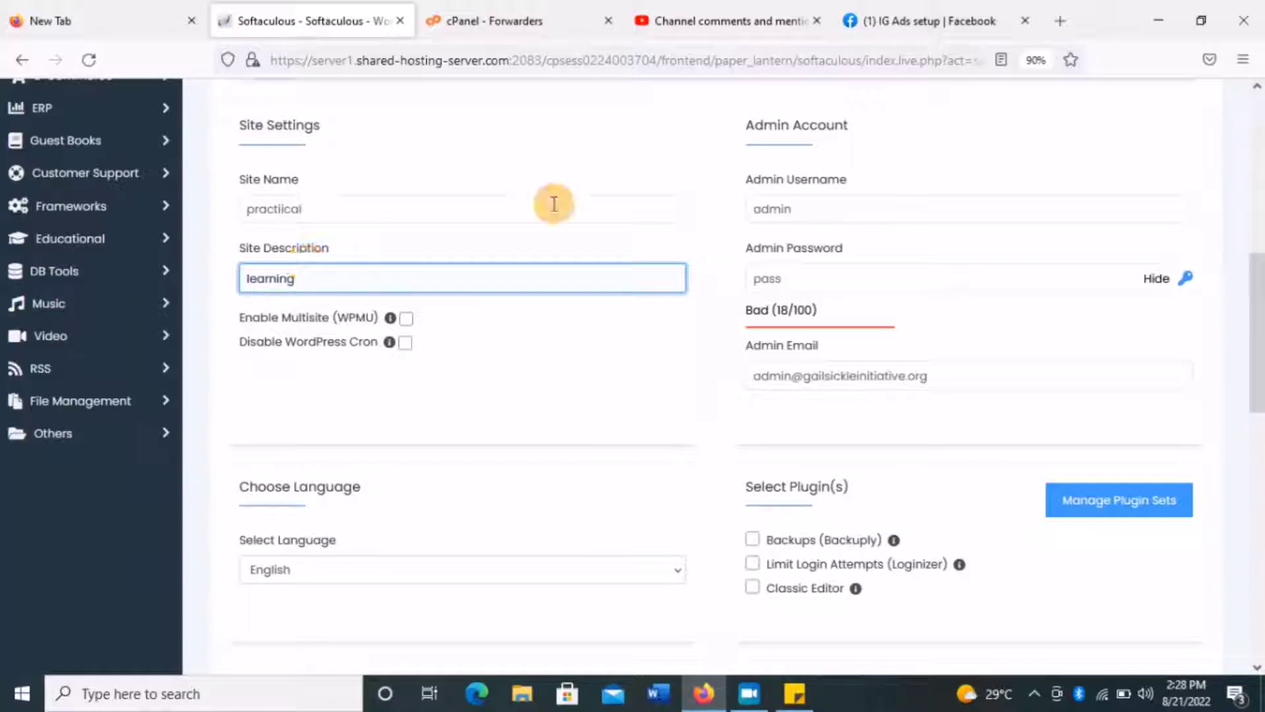
Extend the admin password with extra characters until it rates Strong.
click(849, 275)
click(844, 207)
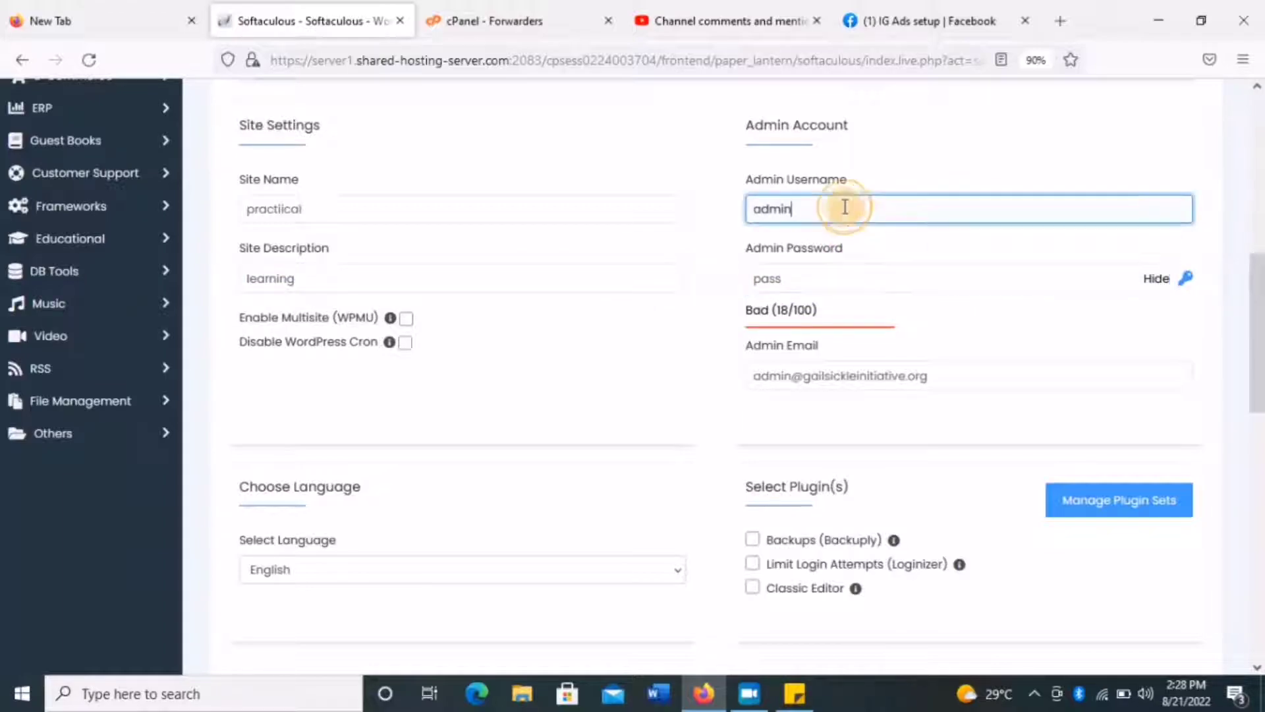
click(845, 272)
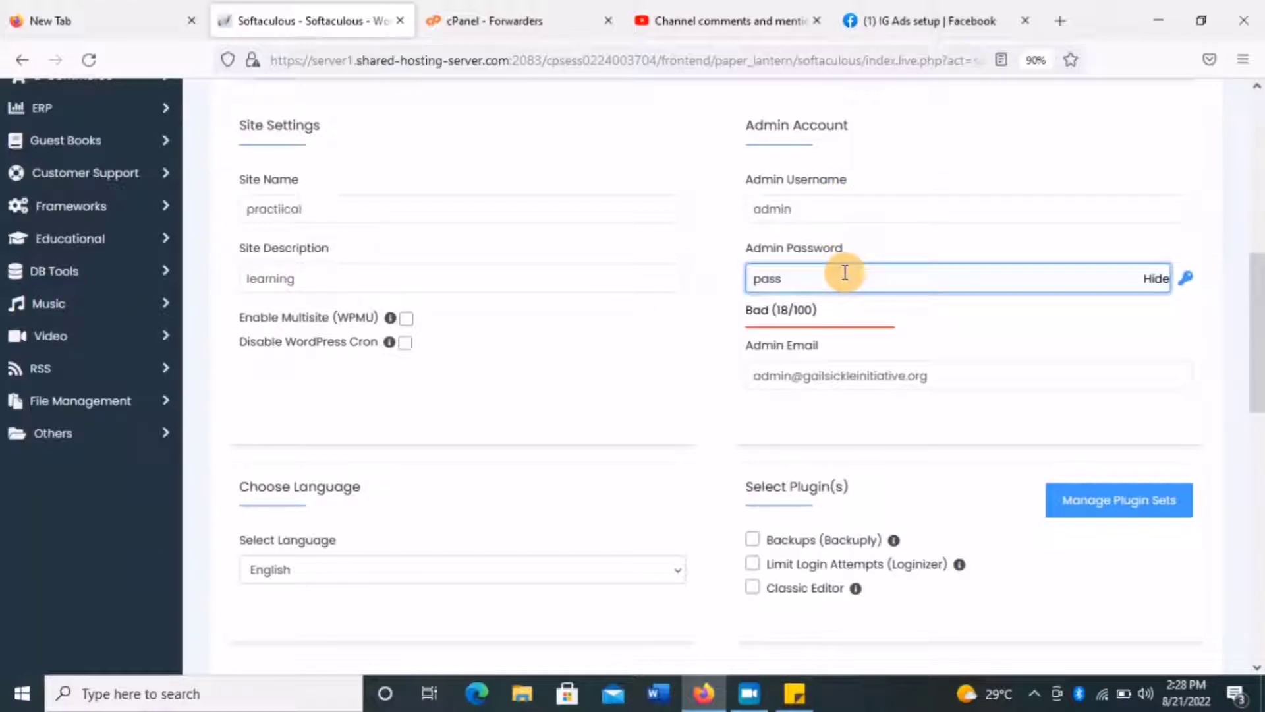
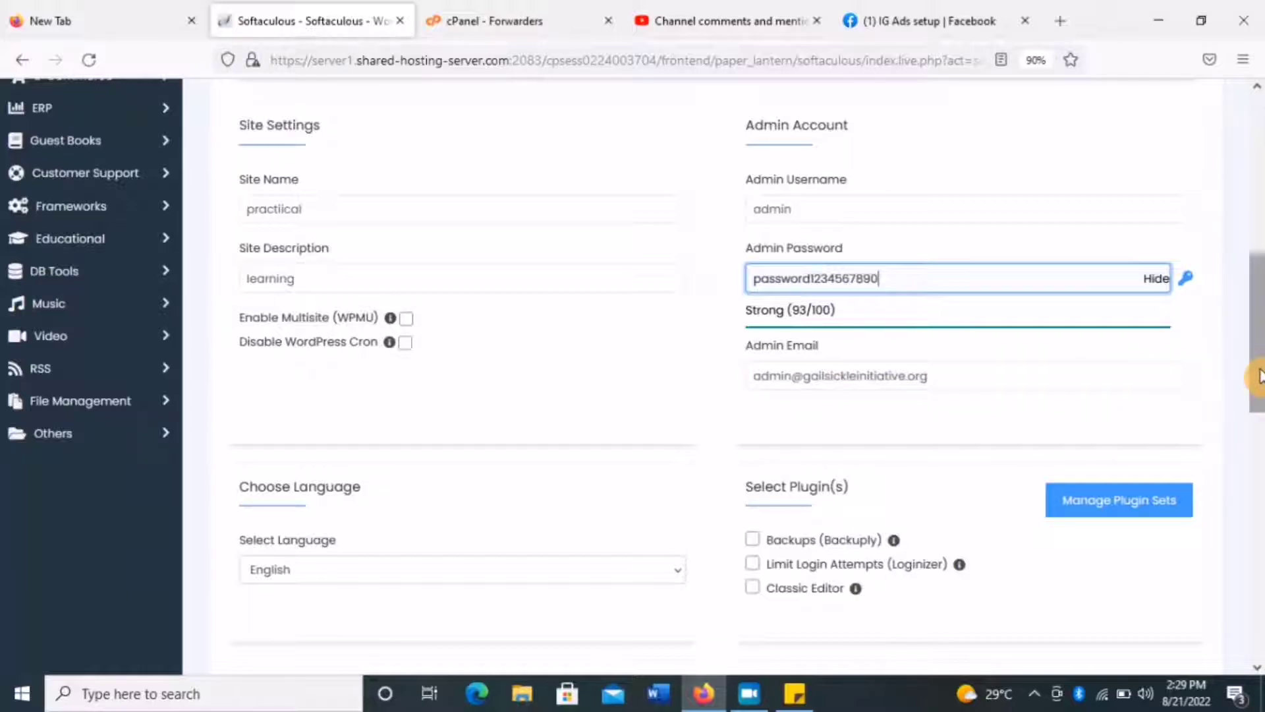
drag(1257, 379, 1258, 479)
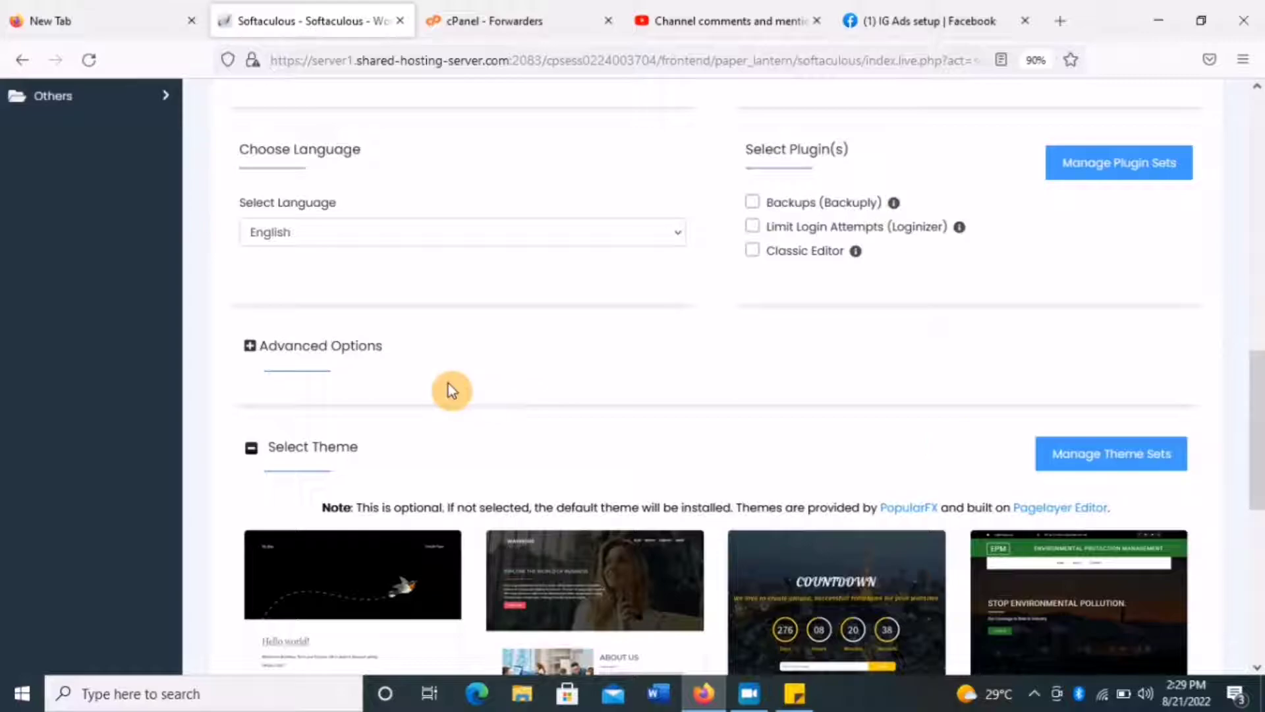
drag(1257, 421, 1256, 533)
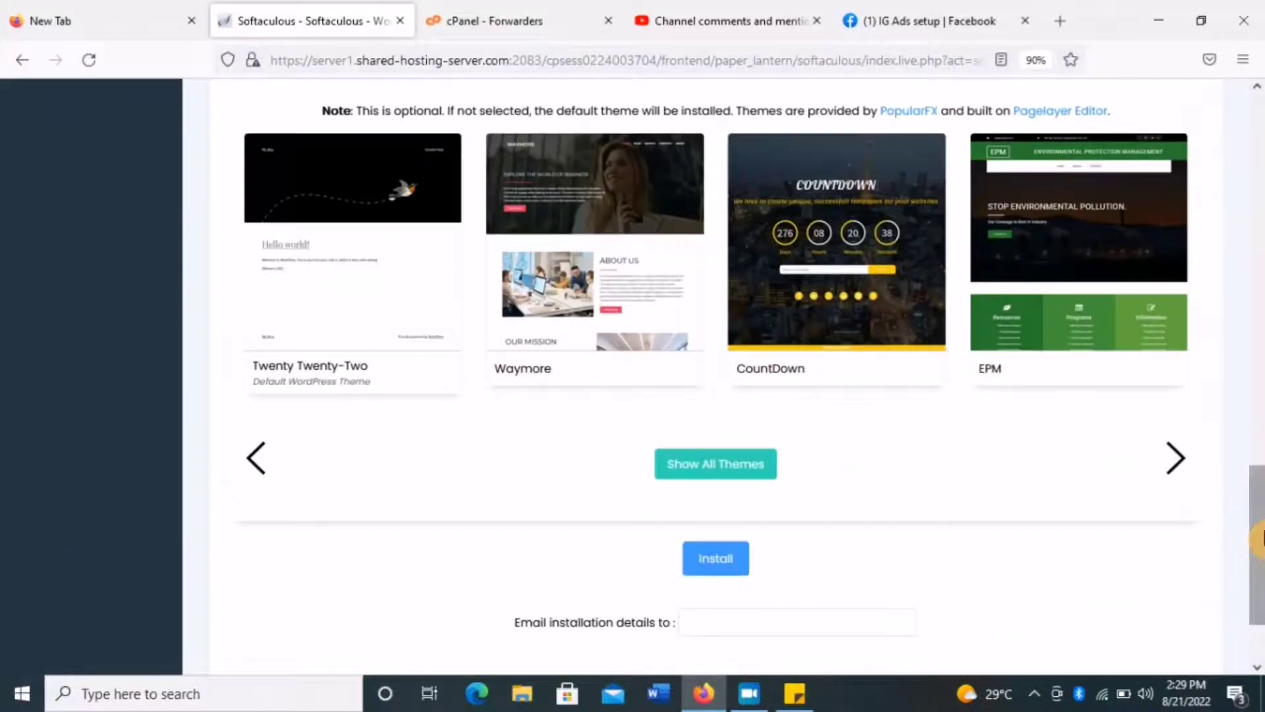
click(782, 617)
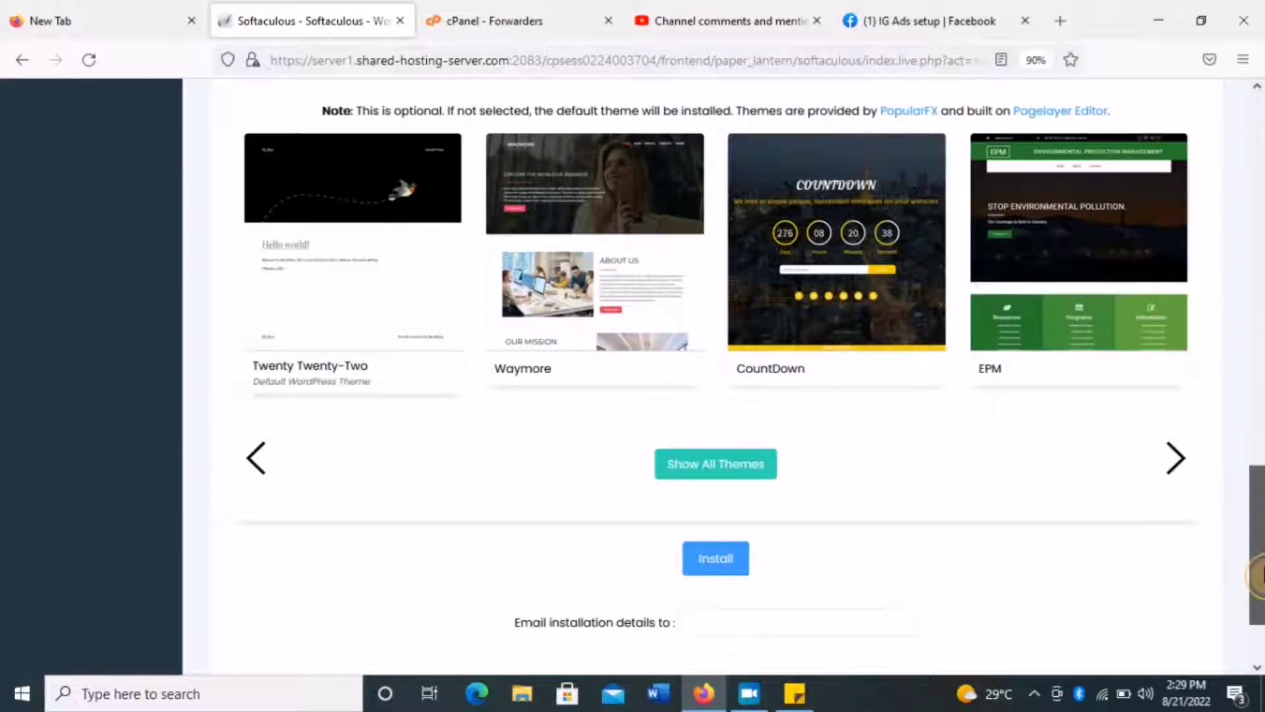
drag(1255, 580, 1260, 613)
click(756, 506)
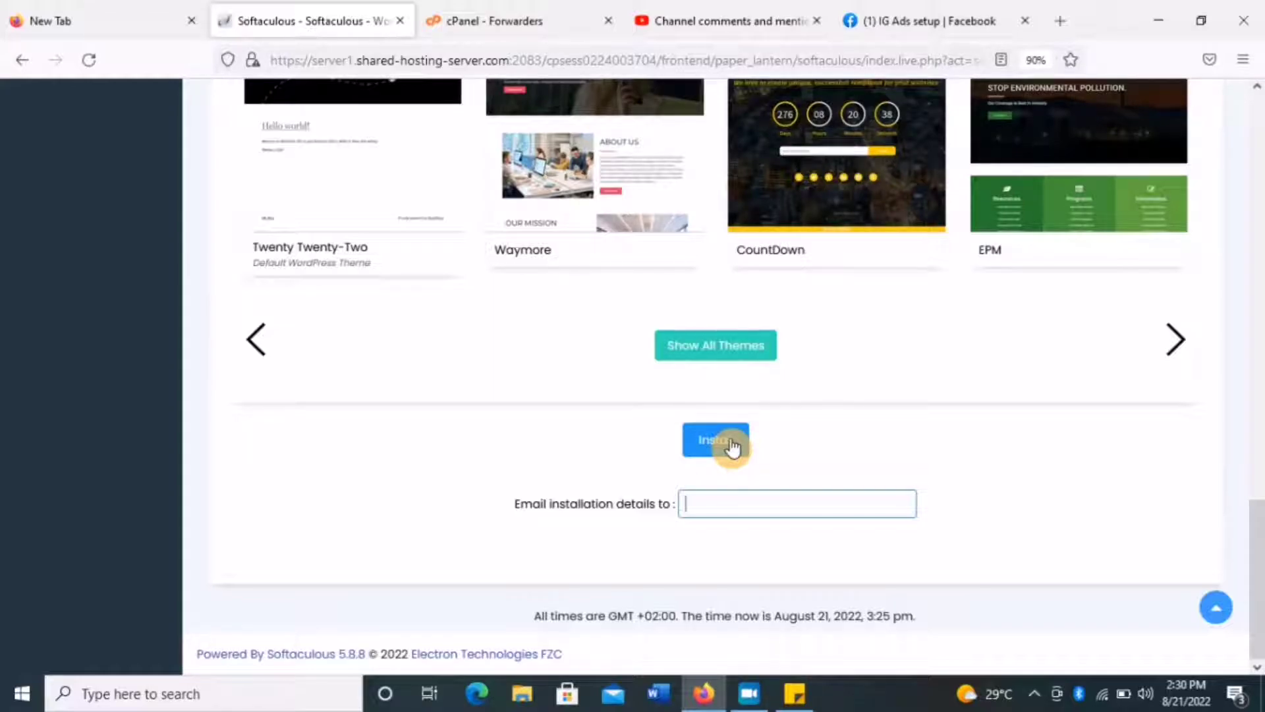
Submit the WordPress installation and watch it begin checking the submitted data.
click(731, 440)
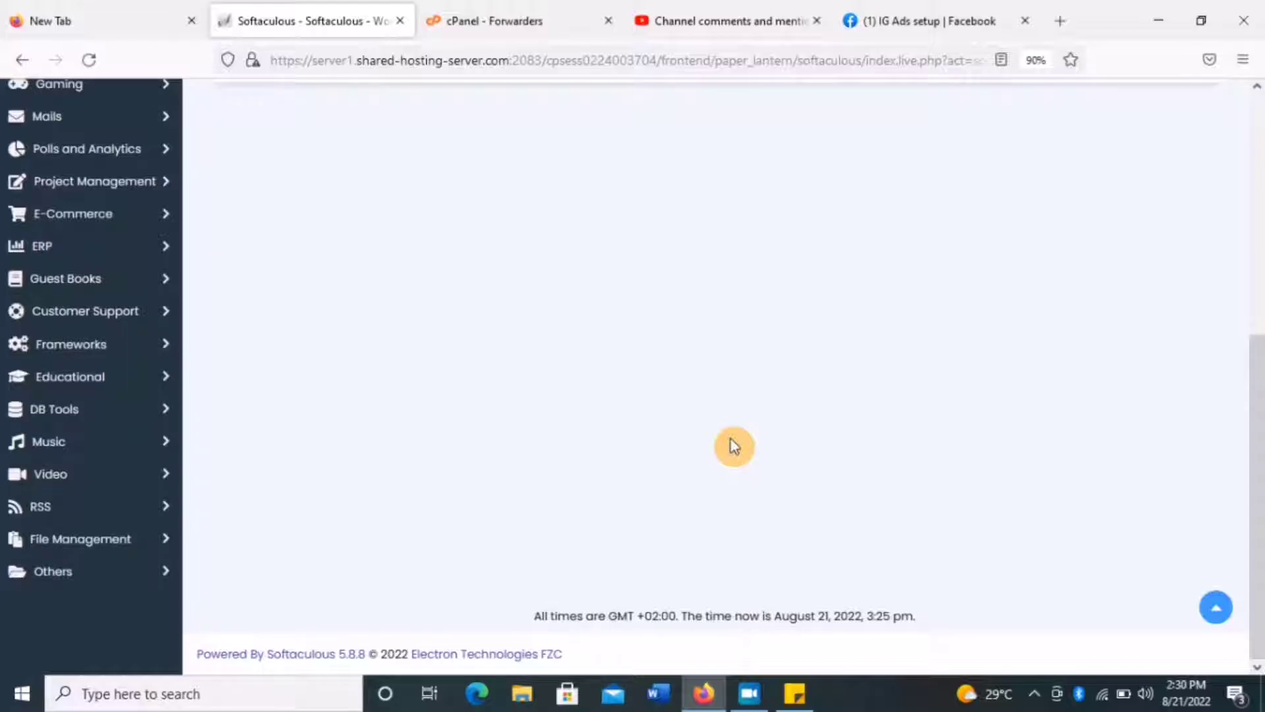
drag(1257, 362, 1258, 166)
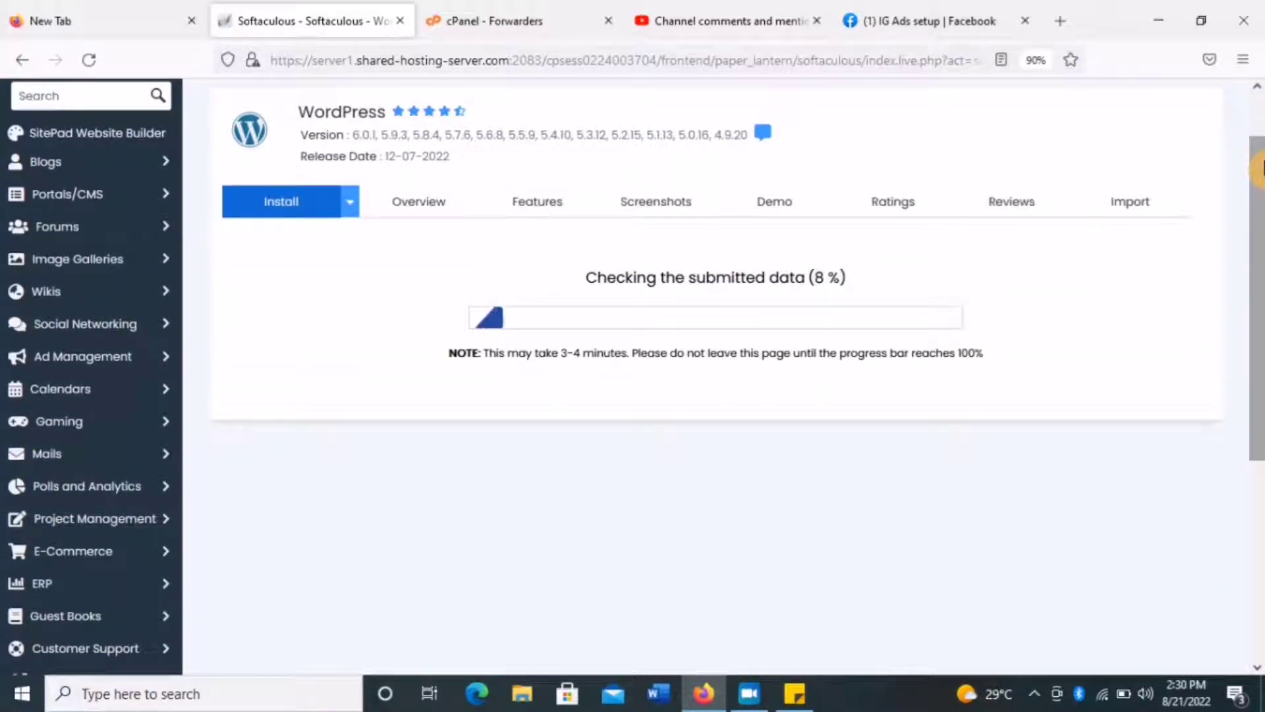